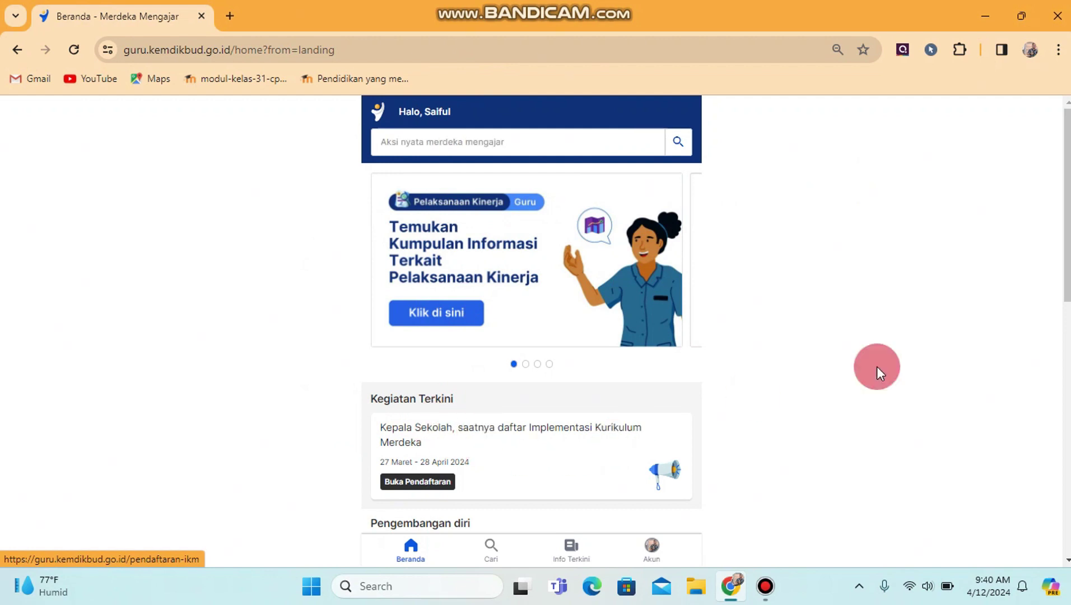
# Open the Kurikulum Merdeka registration from the current activities and examine the school's previous curriculum status
pyautogui.moveTo(1066, 235); pyautogui.dragTo(1066, 270)
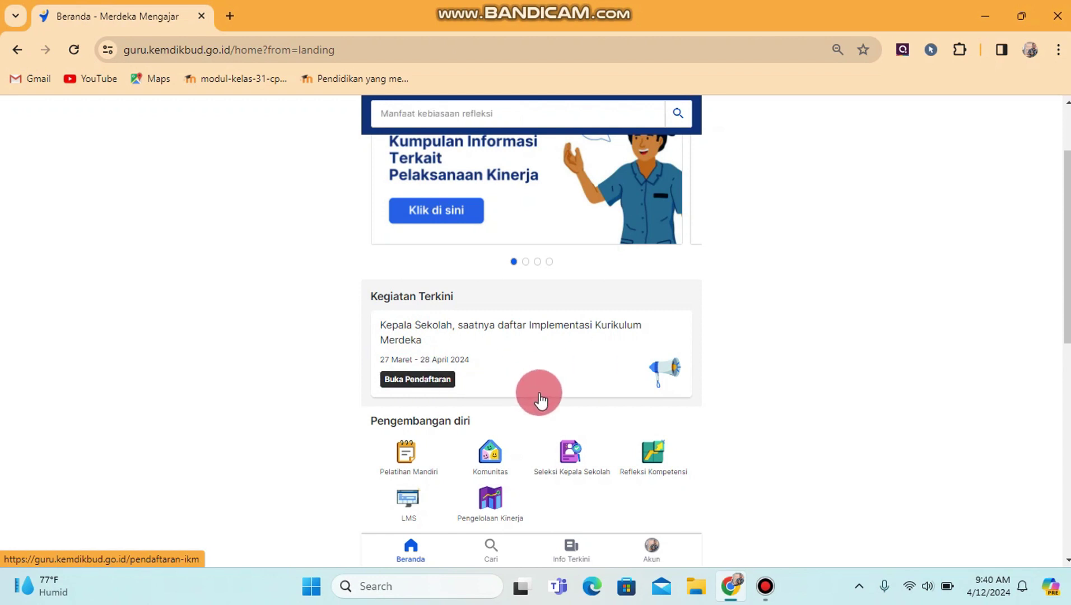
pyautogui.click(444, 378)
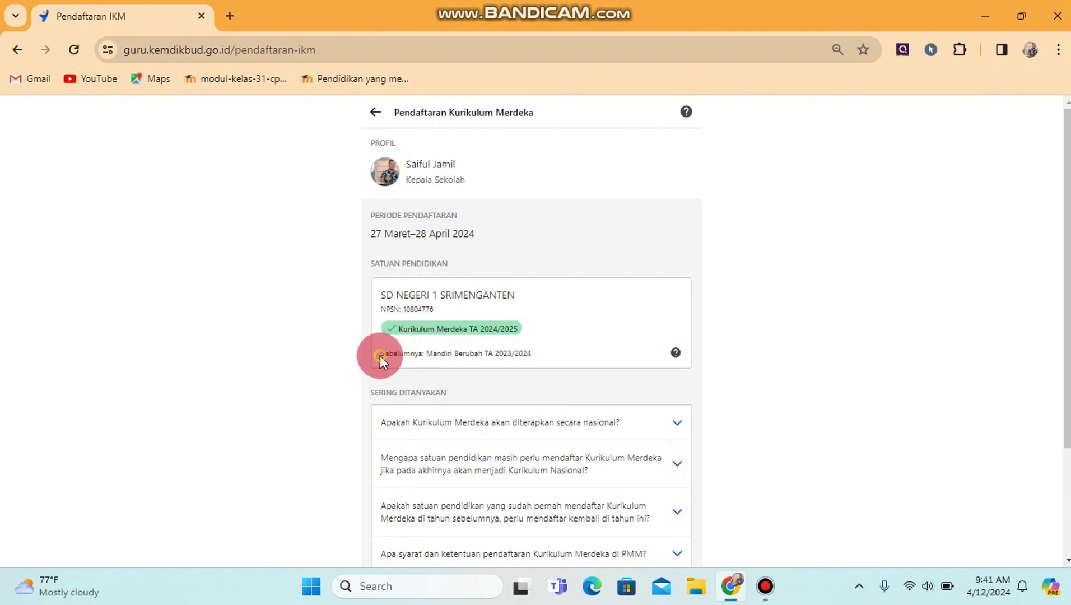
pyautogui.moveTo(381, 354); pyautogui.dragTo(456, 357)
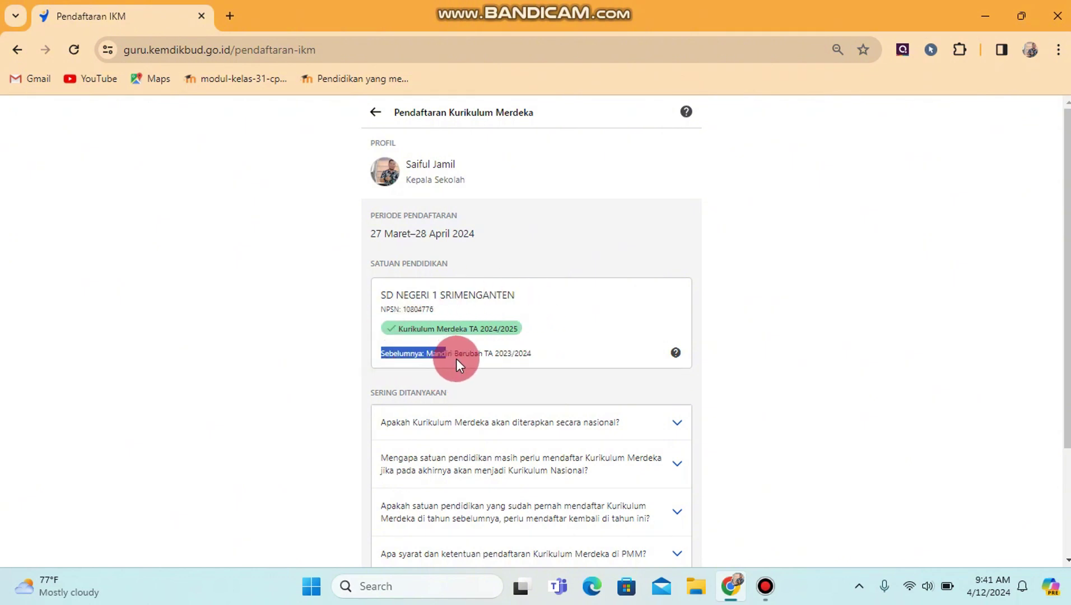
pyautogui.click(533, 354)
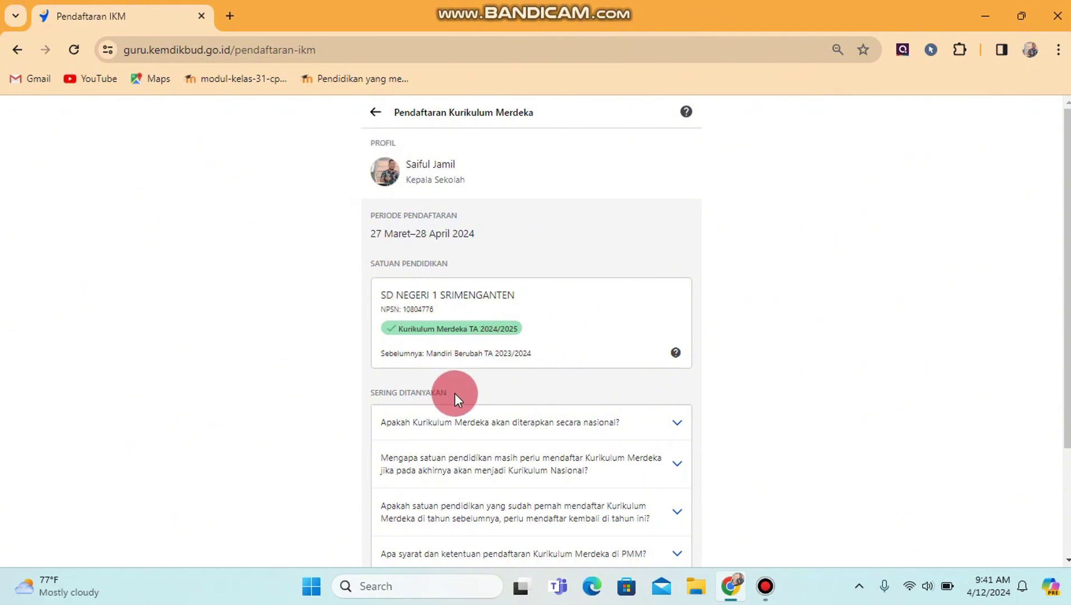
# Open the explanation of the school's curriculum status and copy the regulation title "Permendikbudristek Nomor 12 tahun 2024" from it
pyautogui.scroll(-3, 1042, 427)
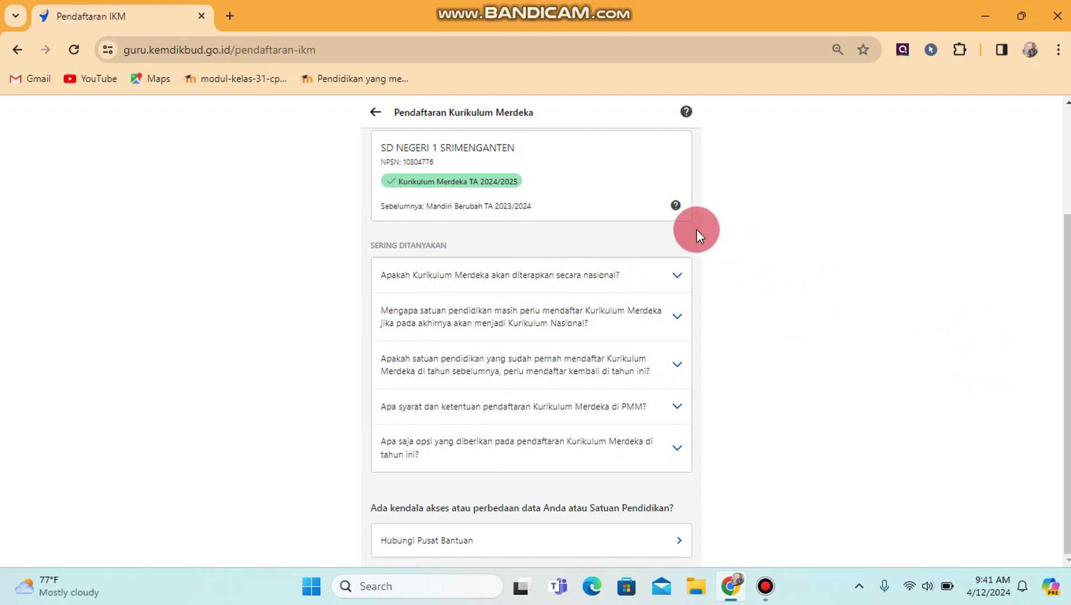
pyautogui.click(676, 207)
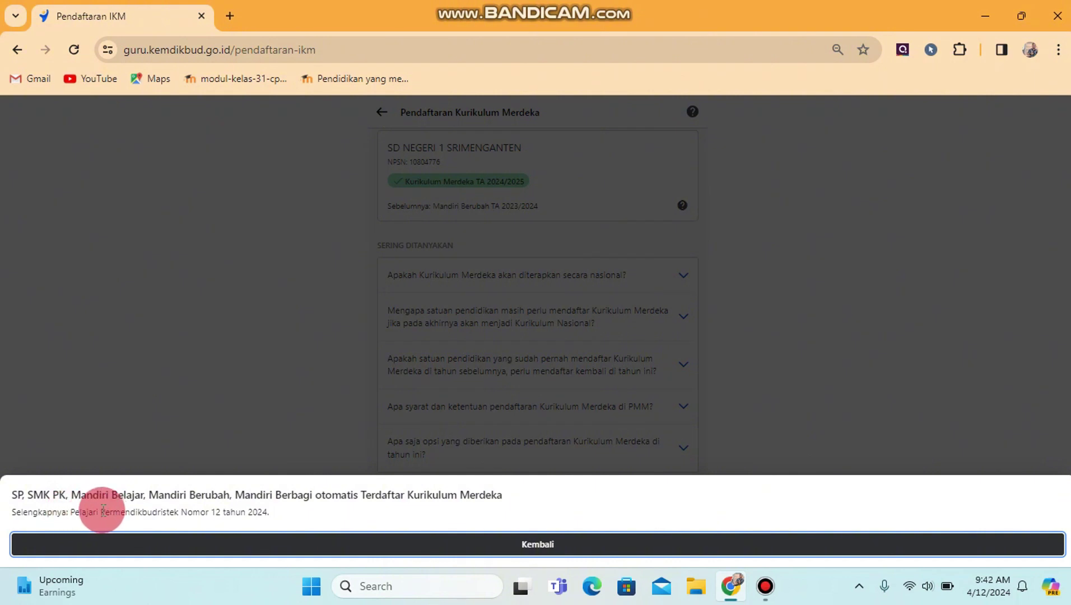
pyautogui.moveTo(101, 512); pyautogui.dragTo(269, 514)
pyautogui.hotkey('ctrl', 'c')
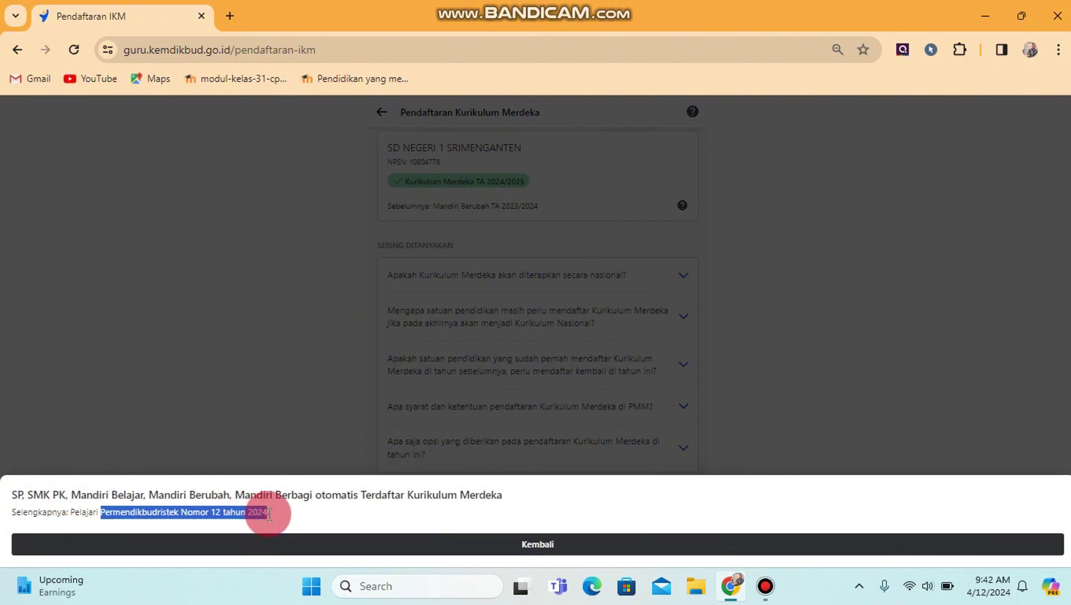
# Search the web for "Permendikbudristek Nomor 12 tahun 2024" in a new tab, look through the results and close that tab
pyautogui.click(223, 11)
pyautogui.hotkey('ctrl', 'v')
pyautogui.press('Return')
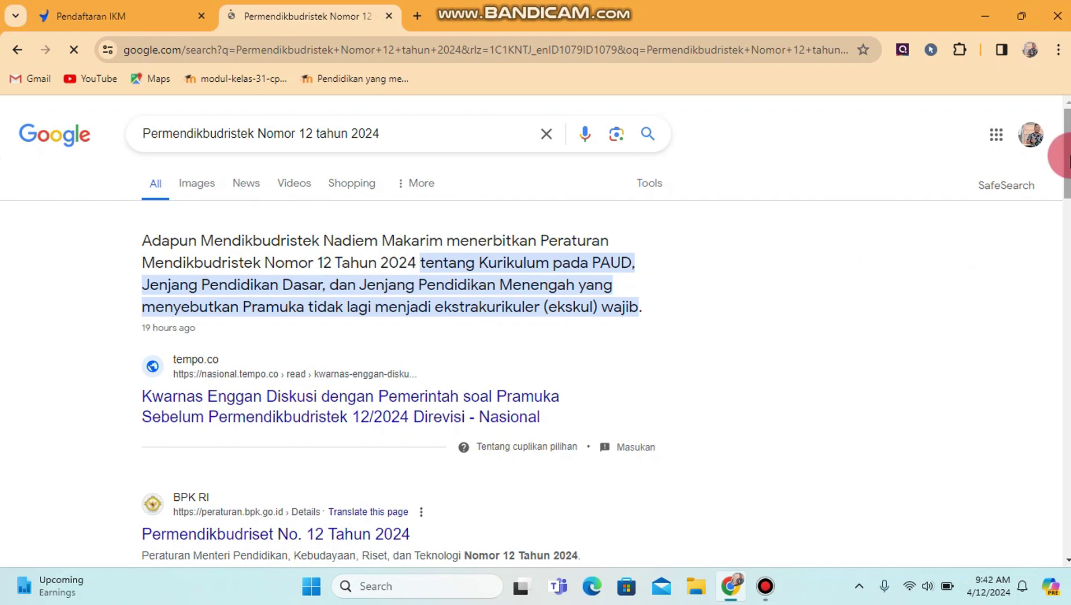
pyautogui.scroll(-2, 1067, 190)
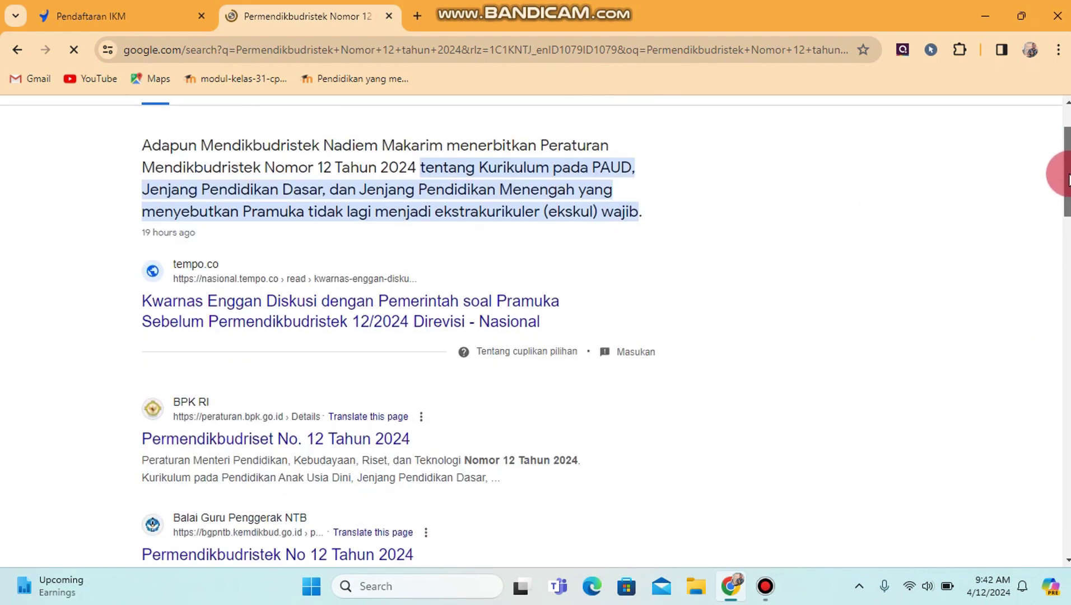
pyautogui.scroll(-1, 1068, 182)
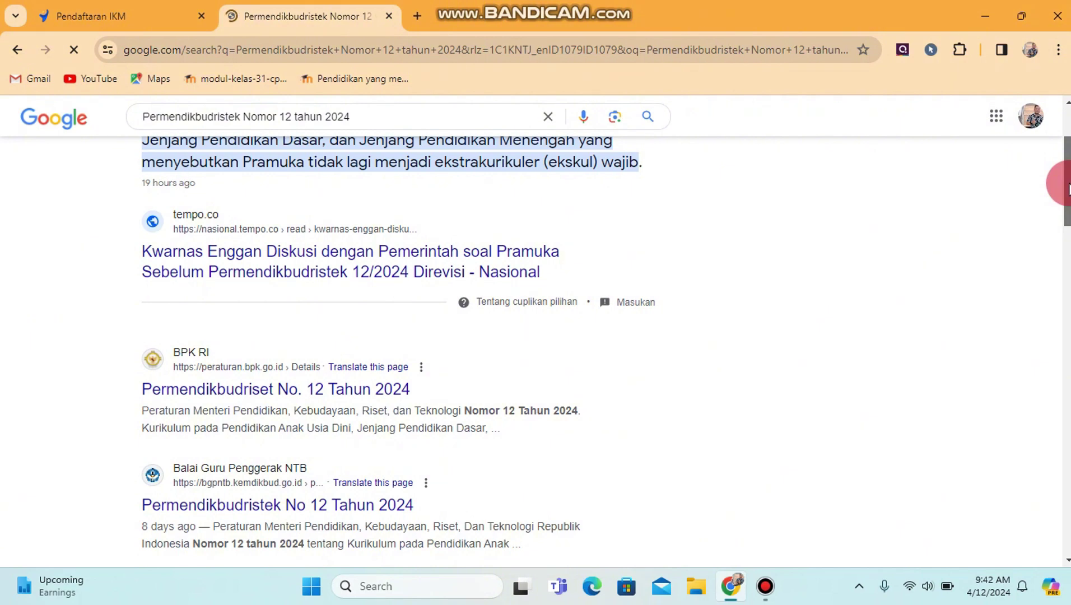
pyautogui.scroll(3, 1067, 187)
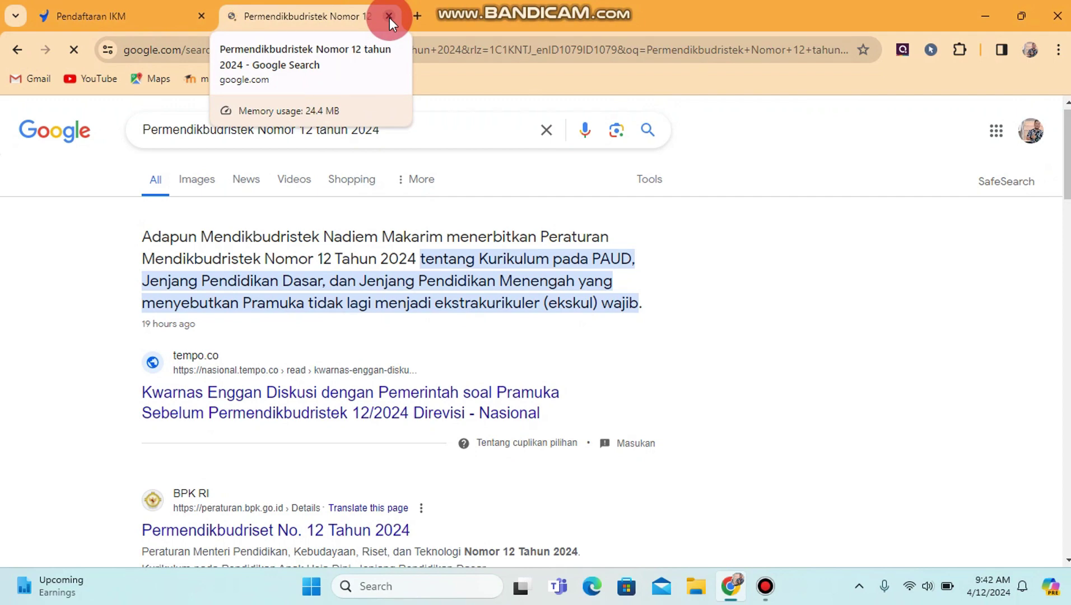
pyautogui.click(389, 17)
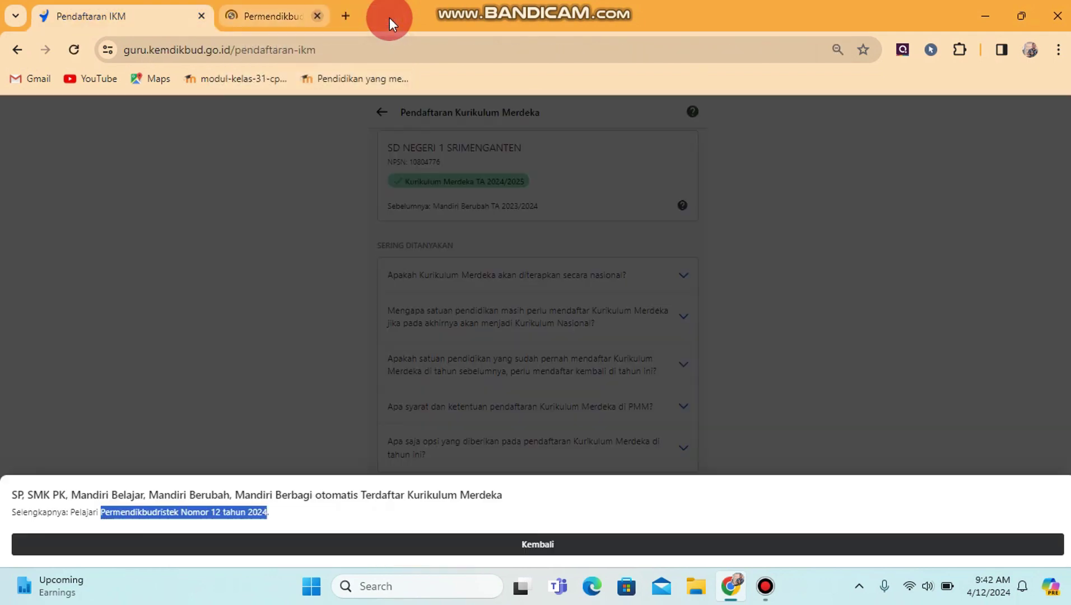
# Dismiss the curriculum status explanation and return from the registration page to the home page
pyautogui.click(536, 544)
pyautogui.moveTo(1062, 291); pyautogui.dragTo(914, 153)
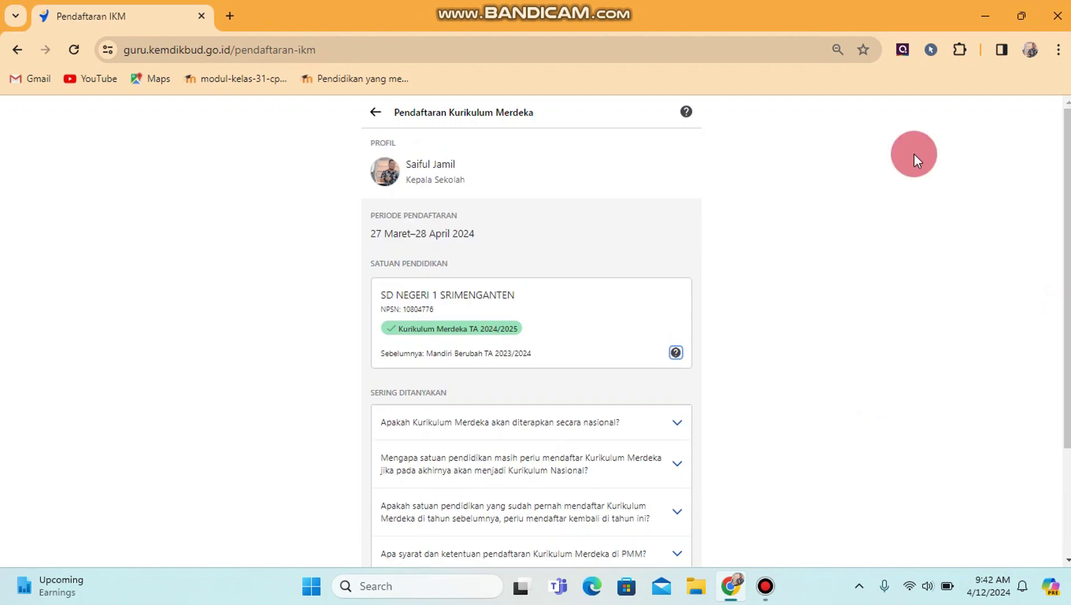
pyautogui.click(373, 115)
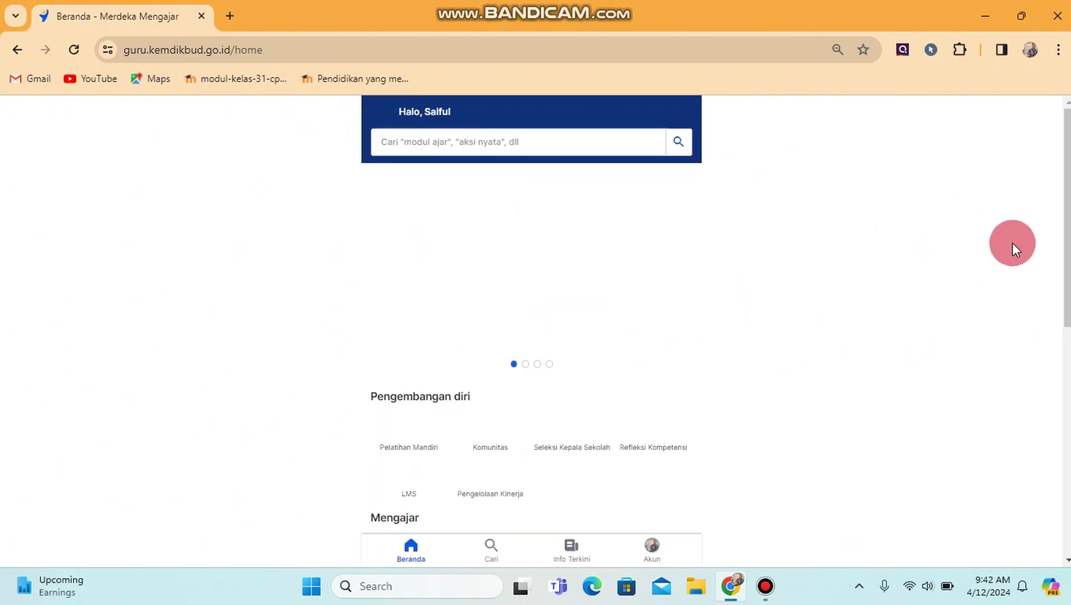
# Try to open Pengelolaan Kinerja from the Pengembangan diri section of the home page
pyautogui.scroll(-4, 1035, 336)
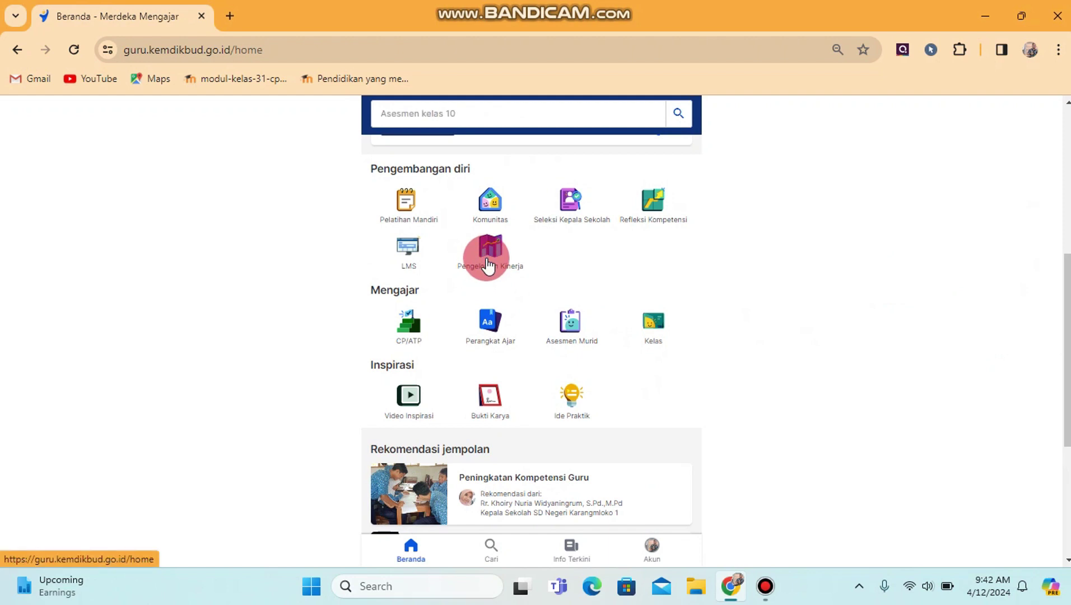
pyautogui.click(488, 264)
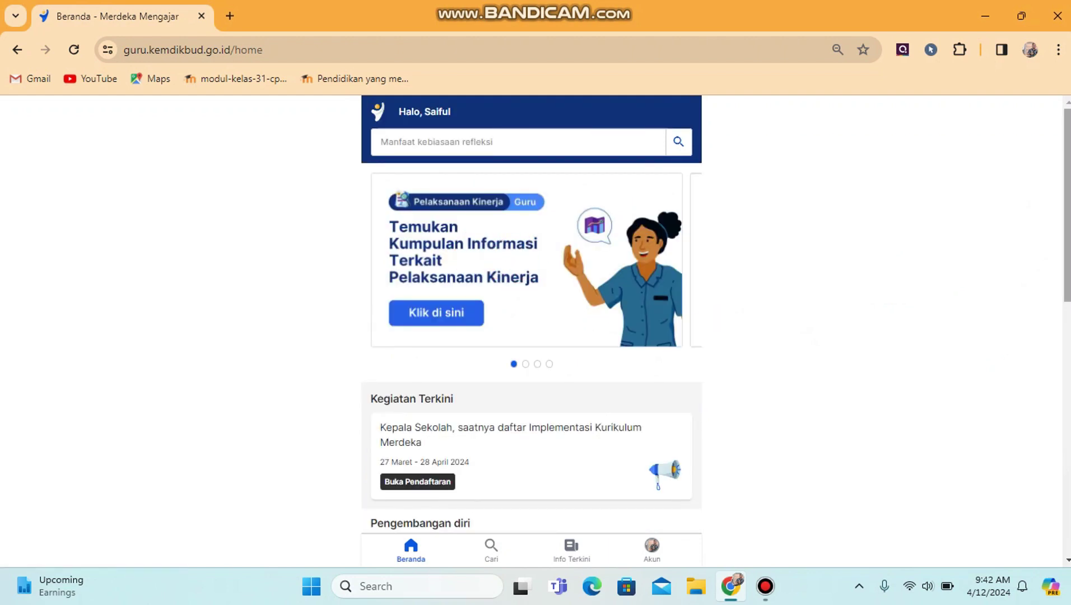
pyautogui.scroll(-6, 1054, 273)
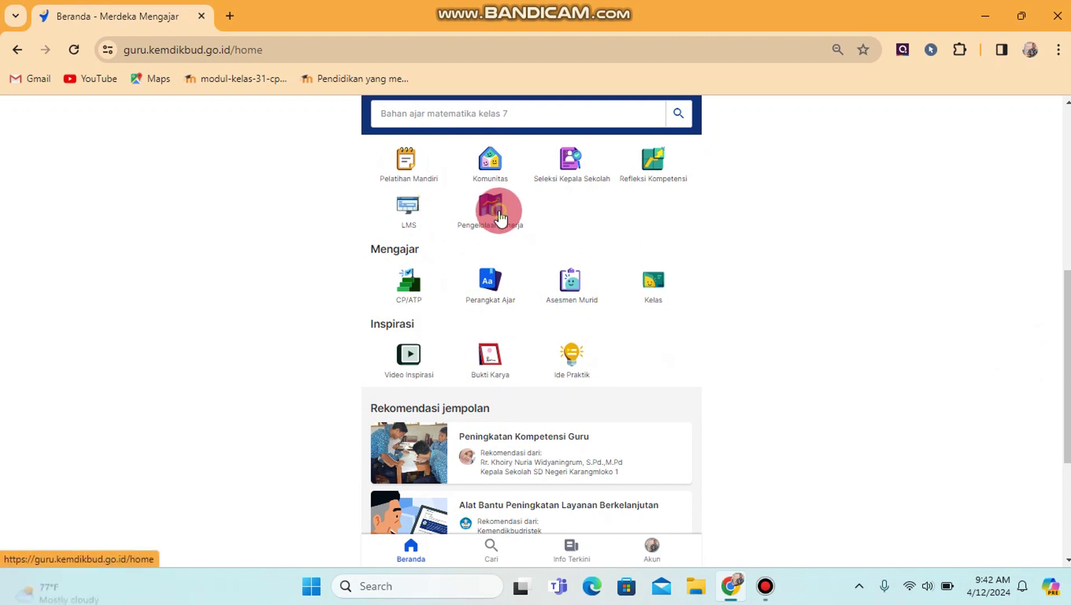
pyautogui.click(500, 217)
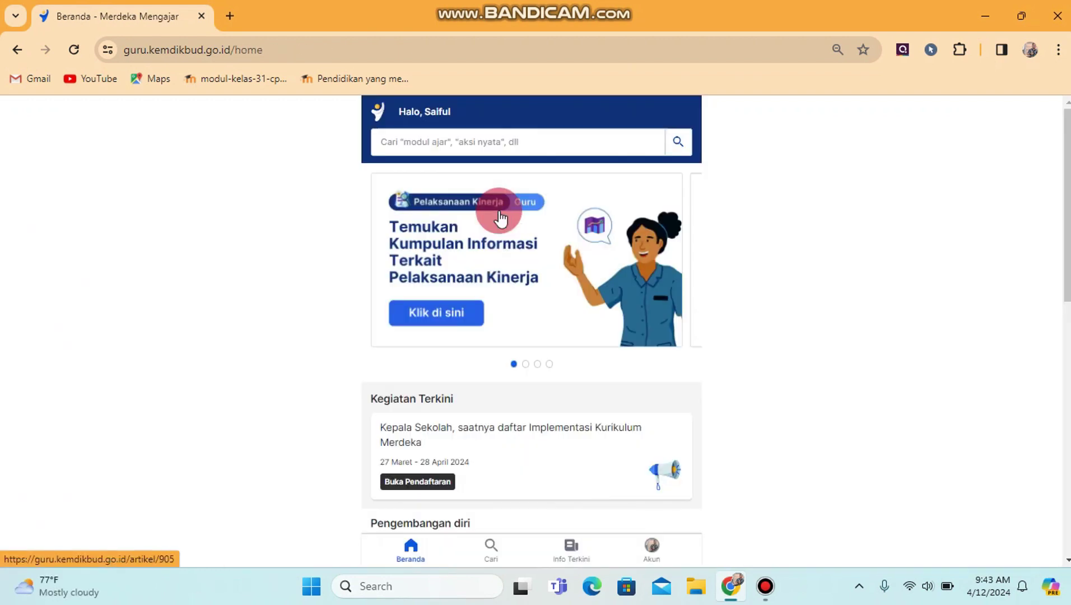
pyautogui.scroll(-6, 1021, 399)
pyautogui.click(497, 216)
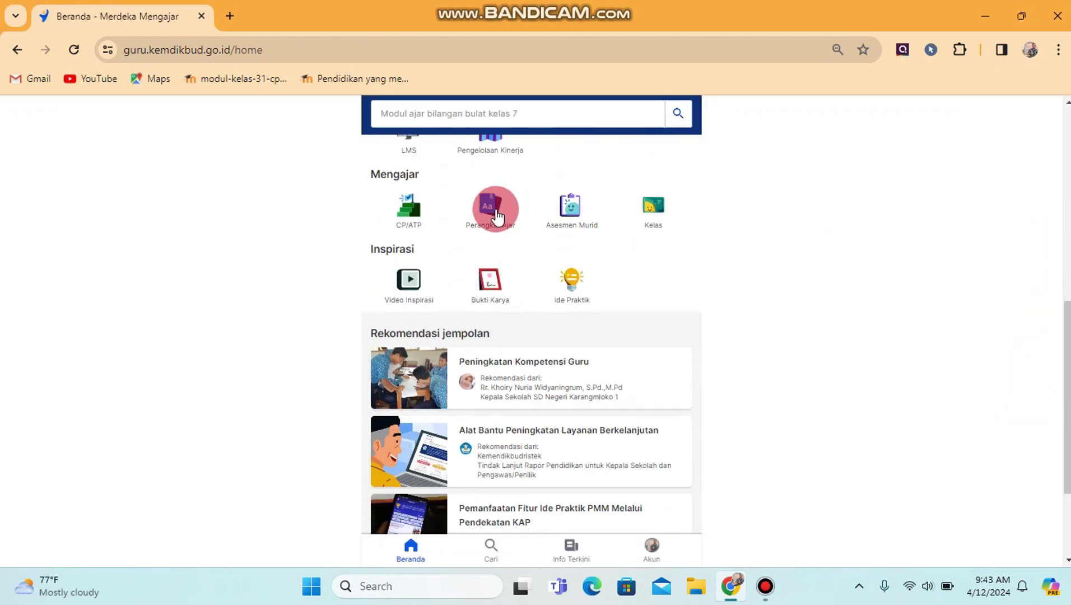
pyautogui.click(485, 158)
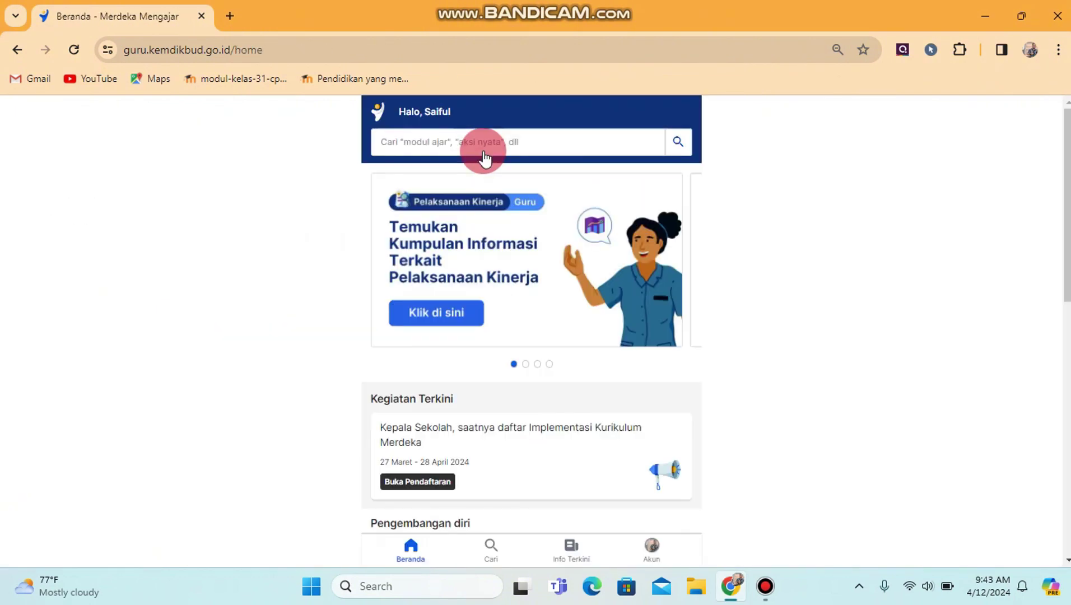
pyautogui.scroll(-5, 1033, 354)
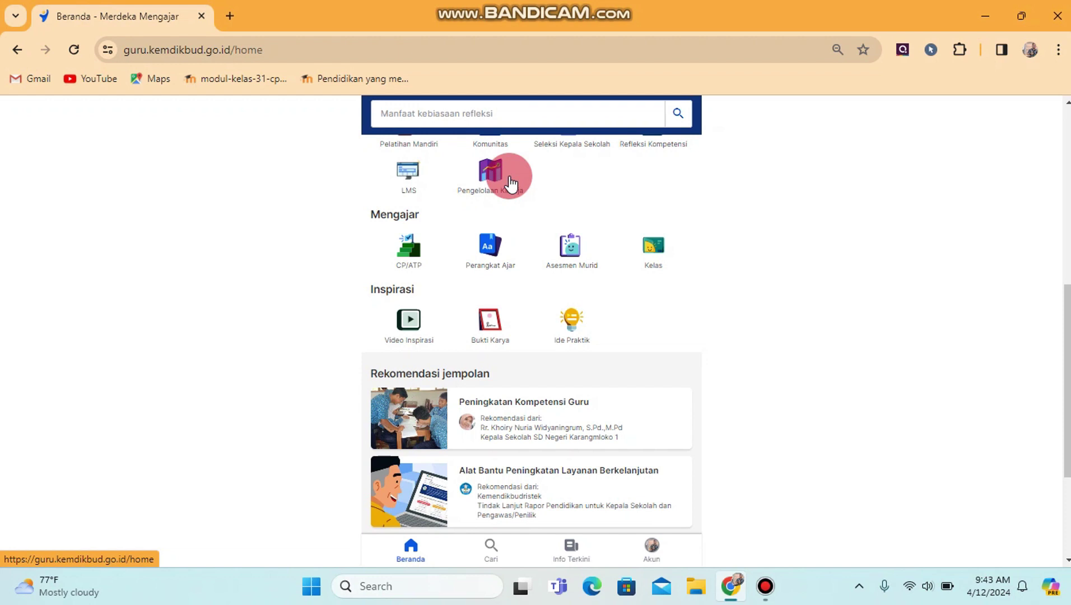
pyautogui.click(509, 178)
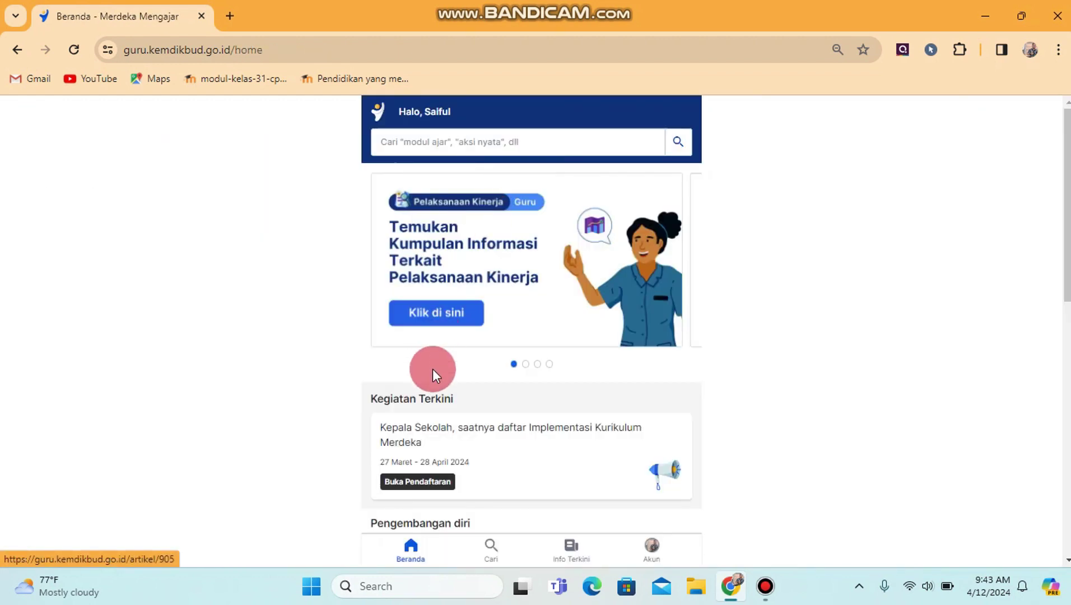
# Reload the home page and open Pengelolaan Kinerja from the Pengembangan diri section
pyautogui.click(469, 50)
pyautogui.press('Return')
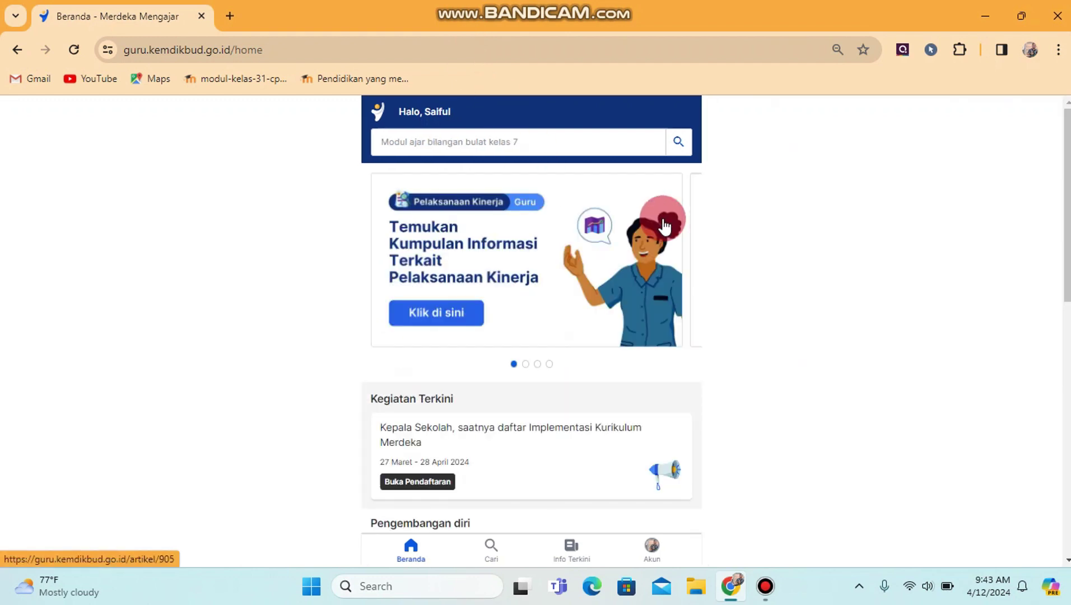
pyautogui.scroll(-5, 1050, 269)
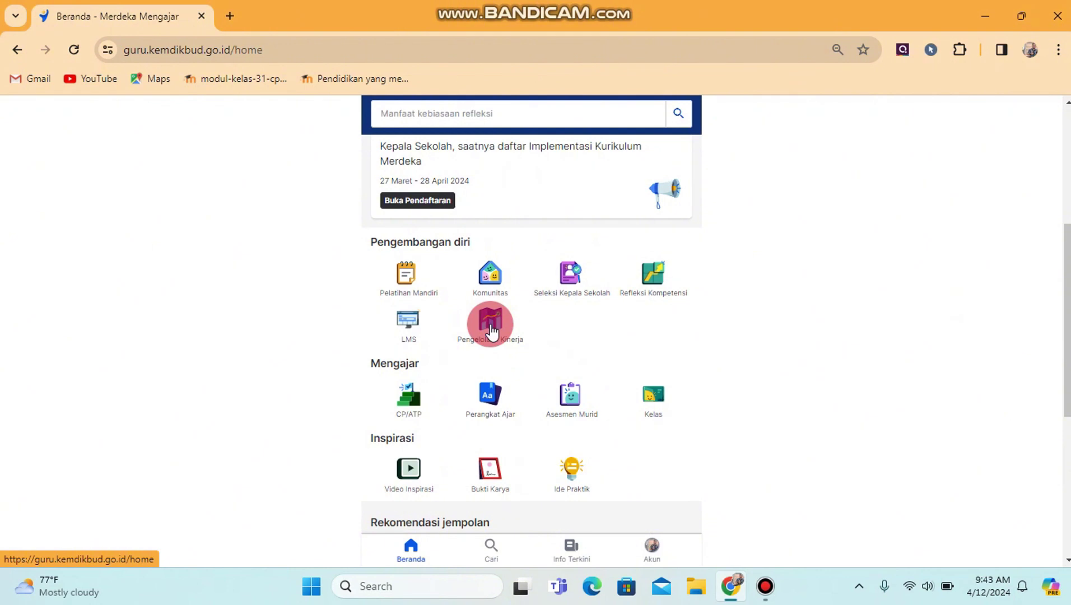
pyautogui.click(491, 330)
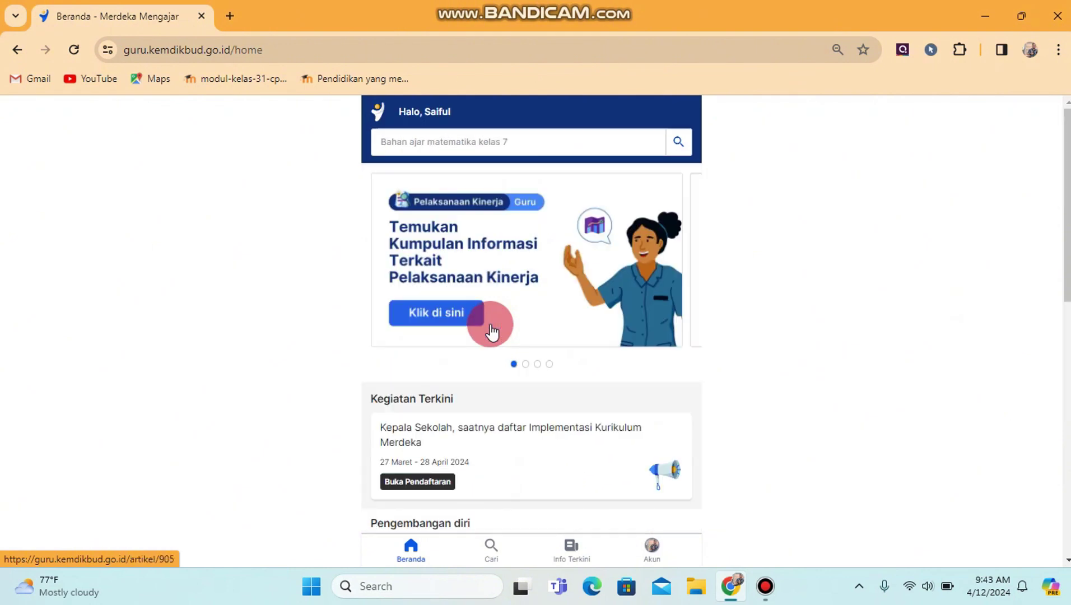
pyautogui.scroll(-5, 1046, 322)
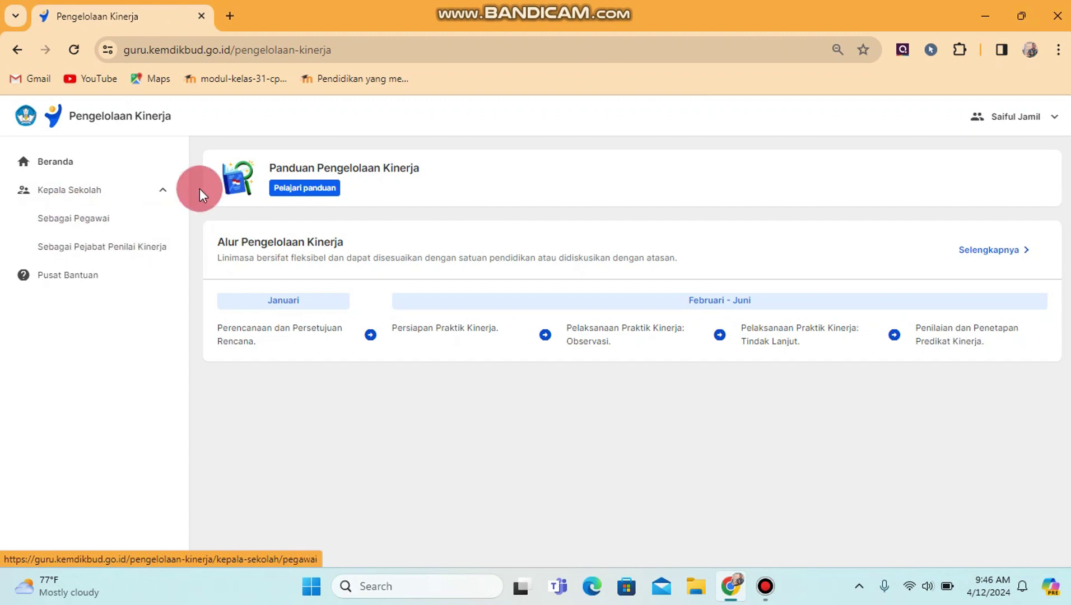
# As Pejabat Penilai Kinerja, open the school's Penilaian Kinerja and bring up its list of teachers
pyautogui.click(70, 245)
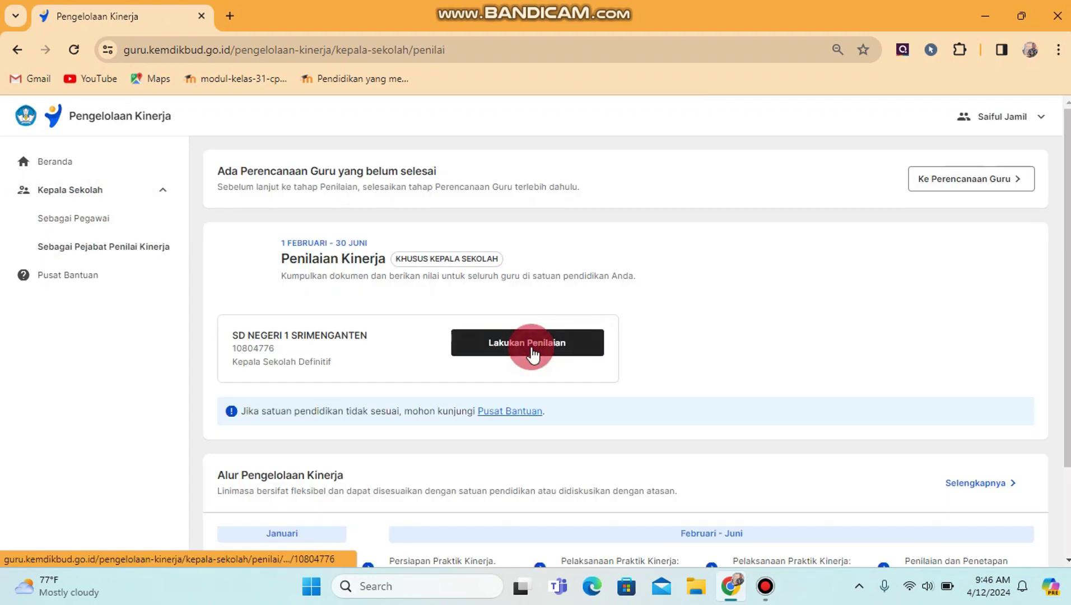
pyautogui.click(532, 355)
pyautogui.click(796, 295)
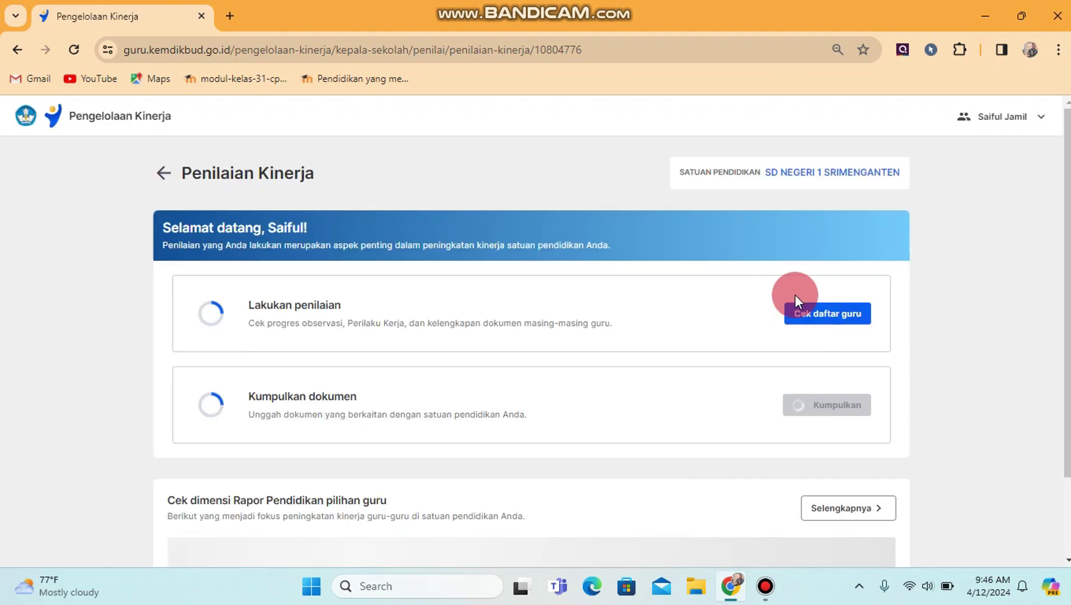
pyautogui.click(795, 295)
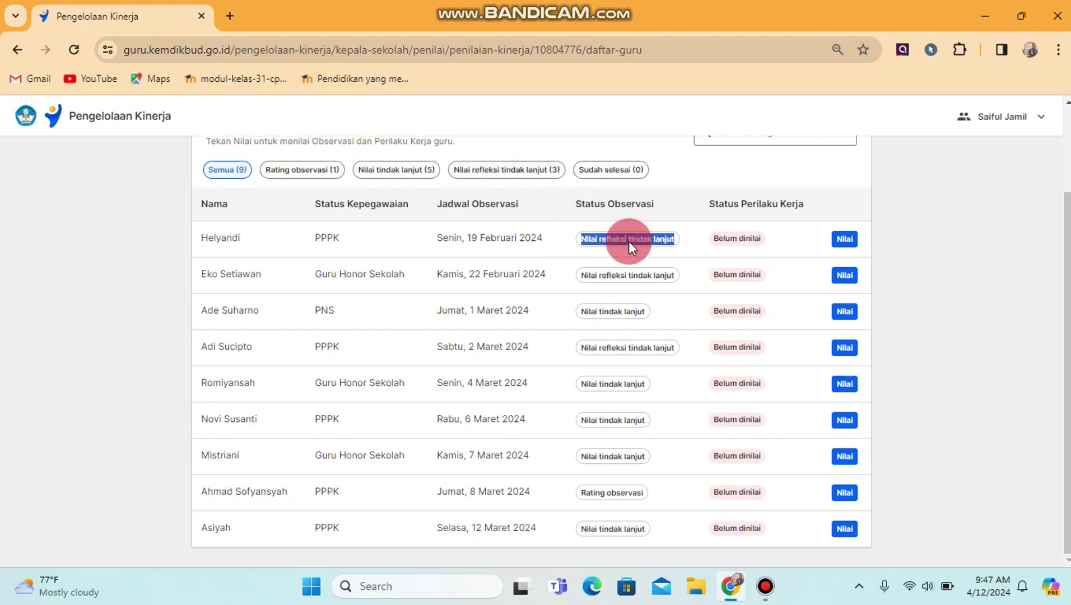
# Open the first listed teacher's performance assessment details and go into the Observasi Kelas assessment
pyautogui.click(726, 241)
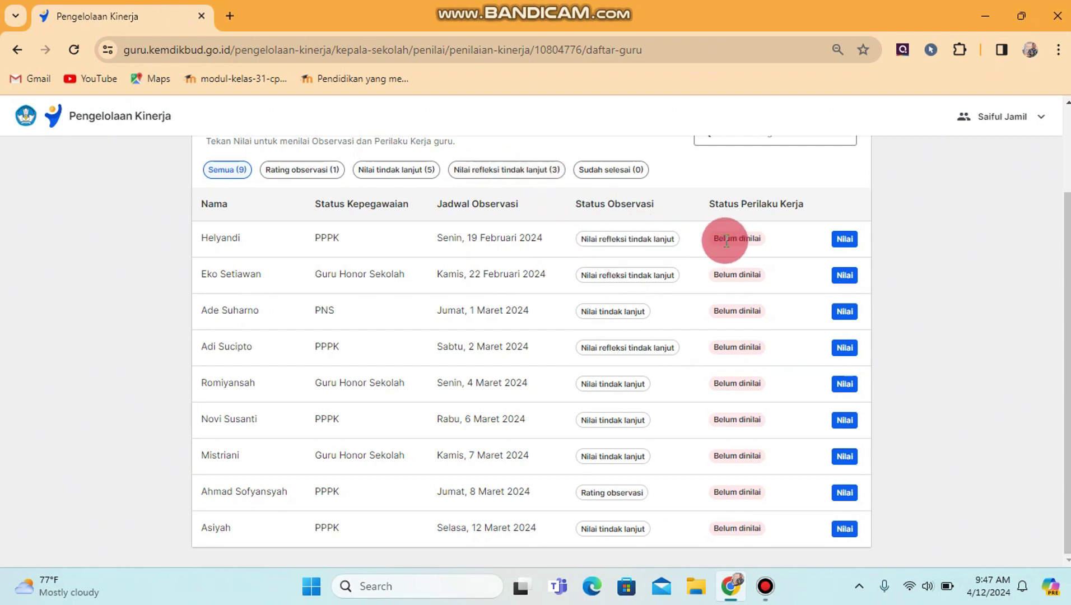
pyautogui.click(846, 240)
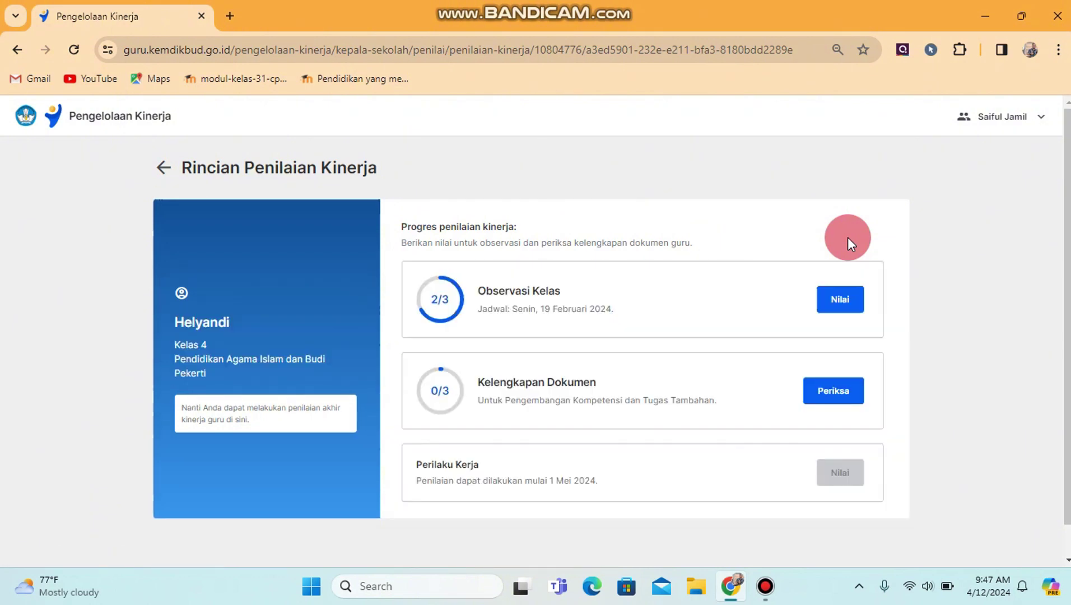
pyautogui.click(843, 300)
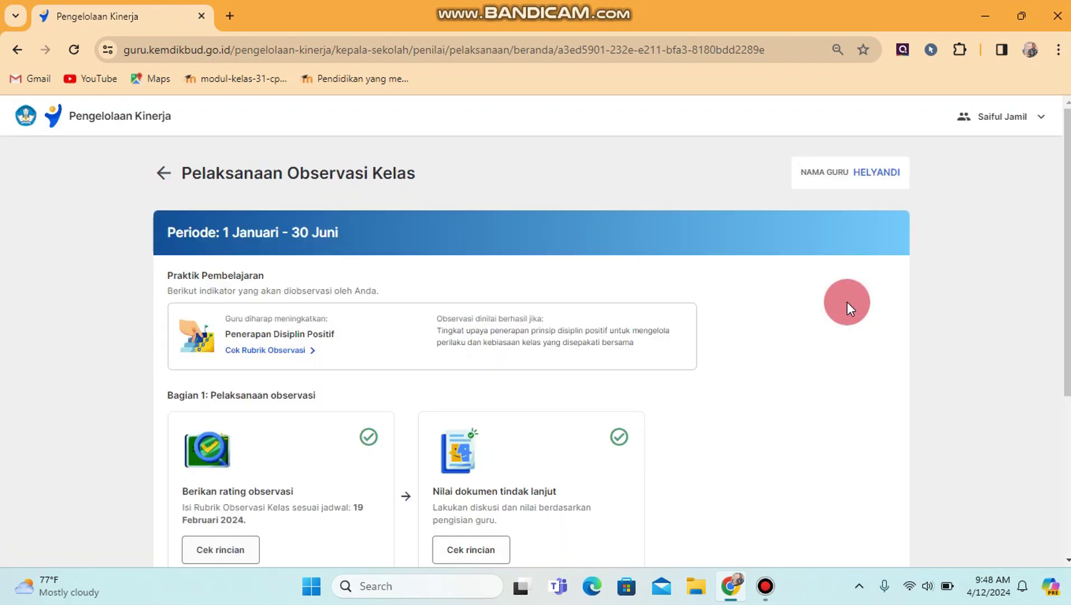
# Examine the stages of the teacher's class observation and its follow-up, and return to the assessment details page
pyautogui.scroll(-5, 1047, 354)
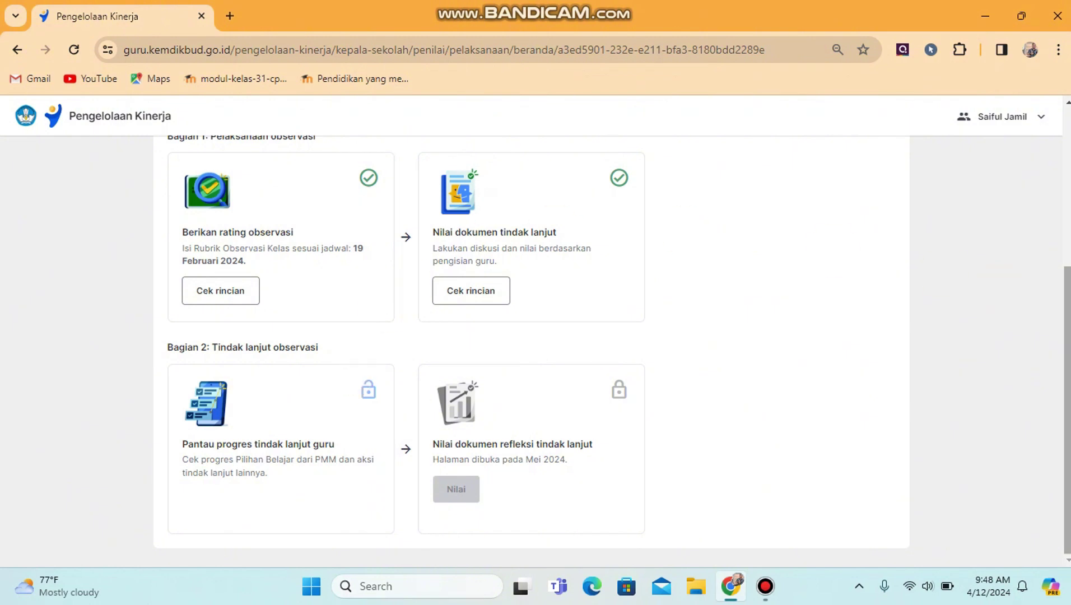
pyautogui.scroll(4, 1058, 190)
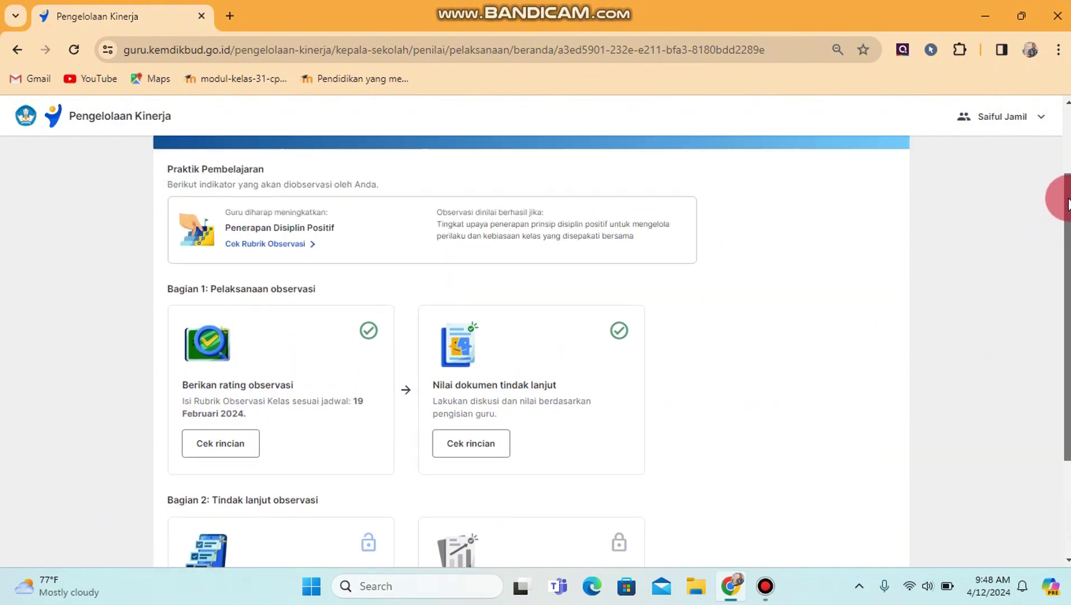
pyautogui.click(17, 56)
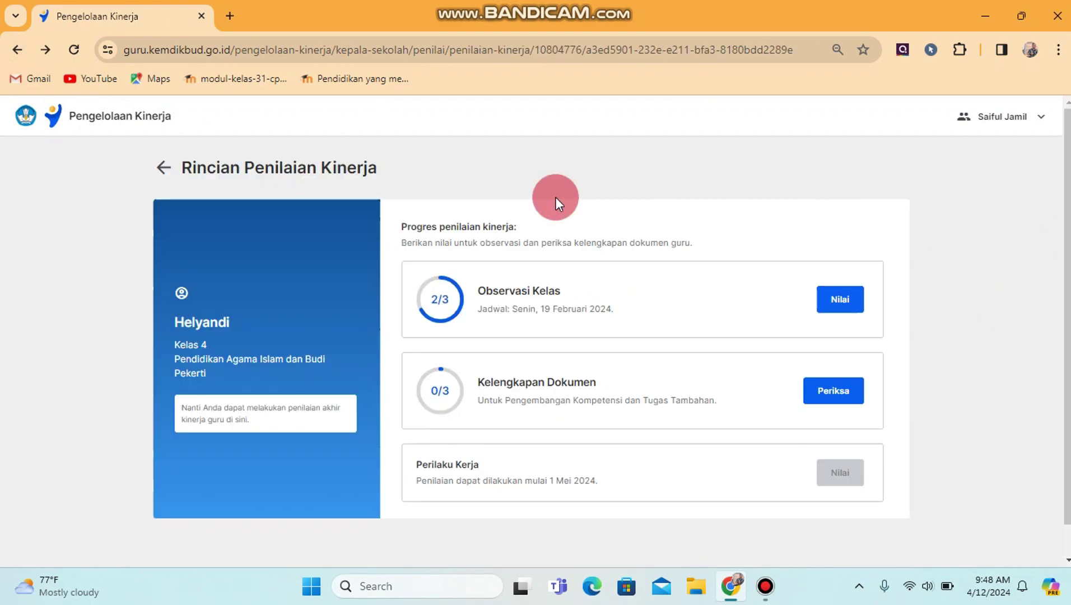
# Return to the school's teacher list in Penilaian Kinerja and review the observation status categories and entries
pyautogui.click(160, 176)
pyautogui.click(482, 290)
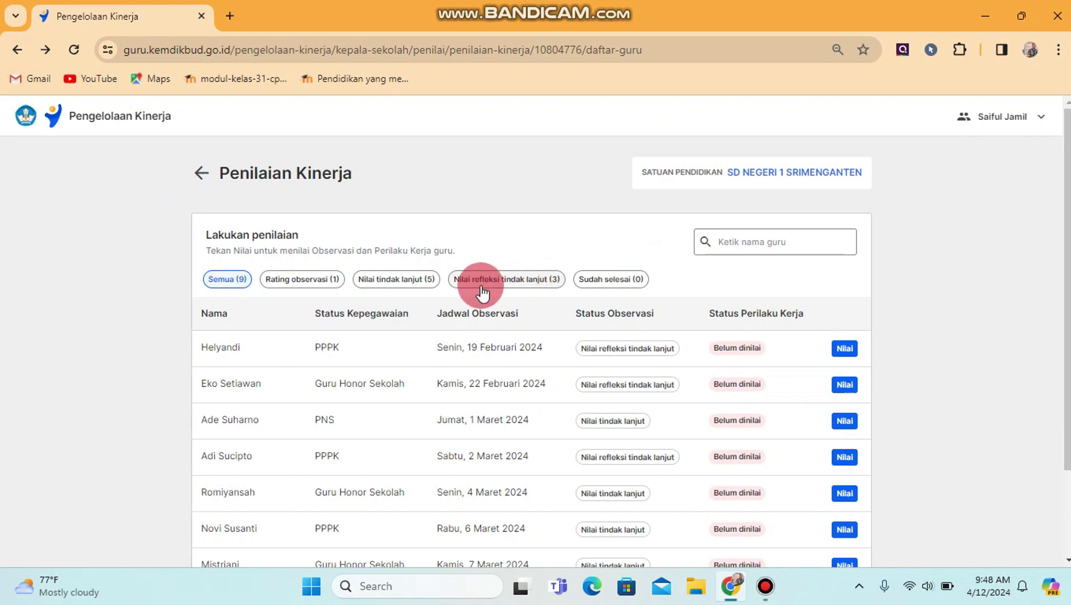
pyautogui.moveTo(482, 291)
pyautogui.mouseDown()
pyautogui.moveTo(522, 283)
pyautogui.moveTo(505, 336)
pyautogui.mouseUp()
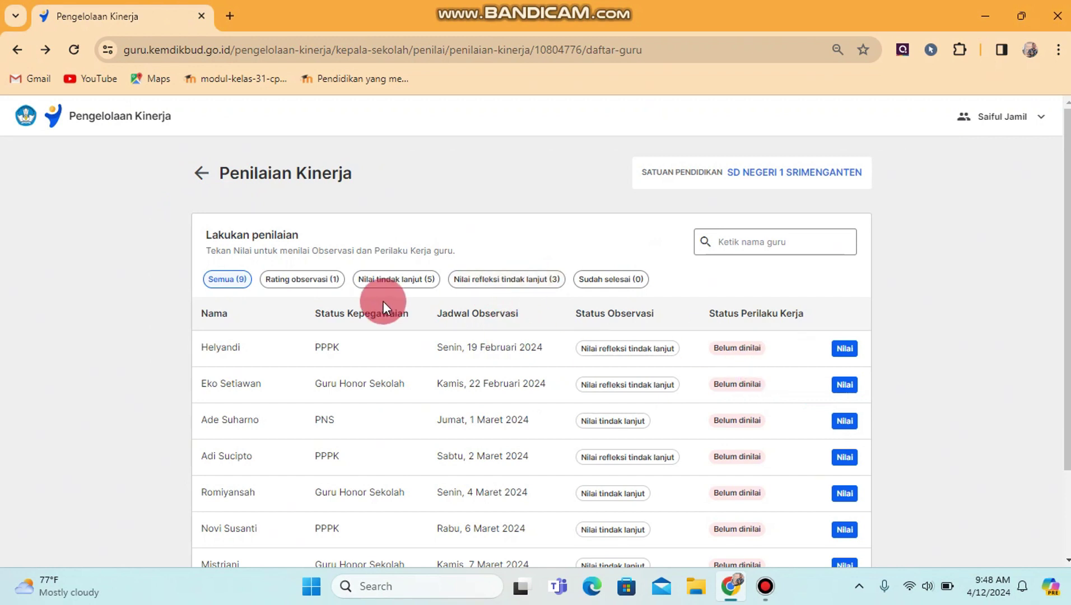
pyautogui.moveTo(384, 302); pyautogui.dragTo(578, 322)
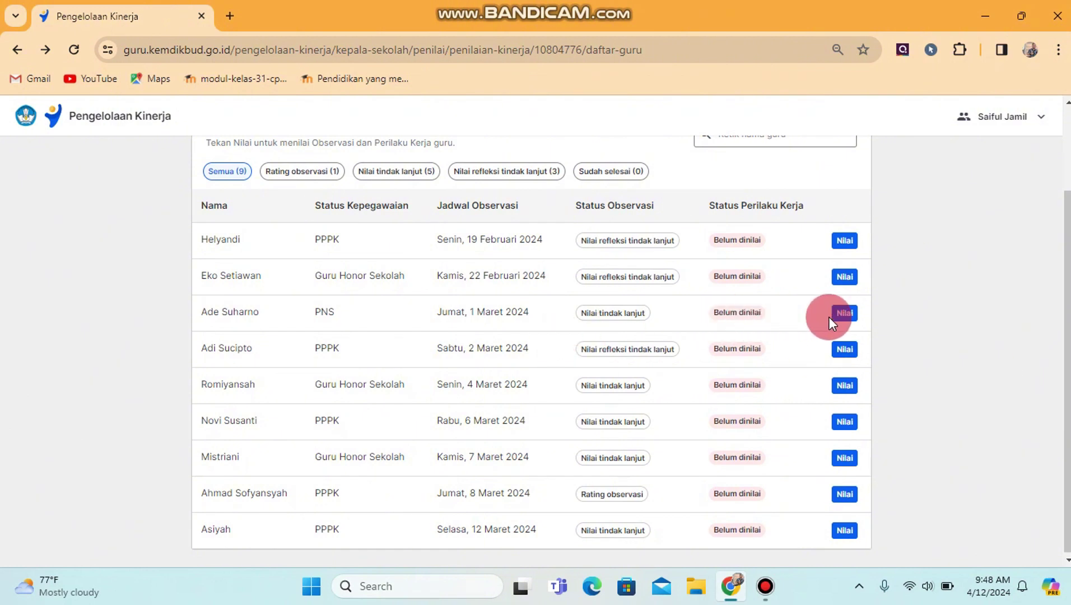
# Open the third listed teacher's Observasi Kelas assessment and examine its observation and follow-up stages
pyautogui.click(843, 317)
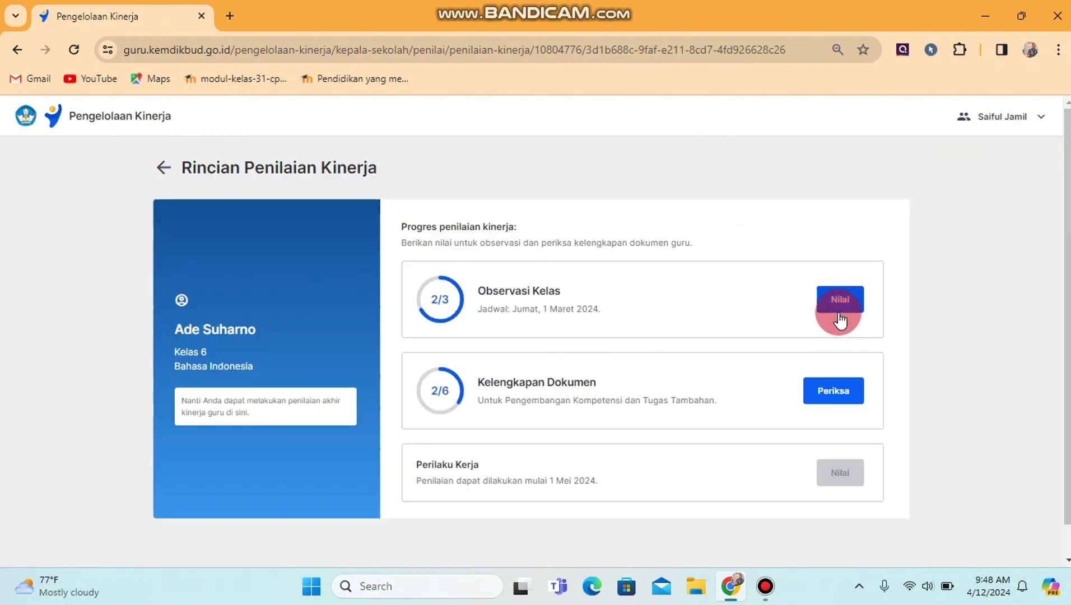
pyautogui.click(839, 311)
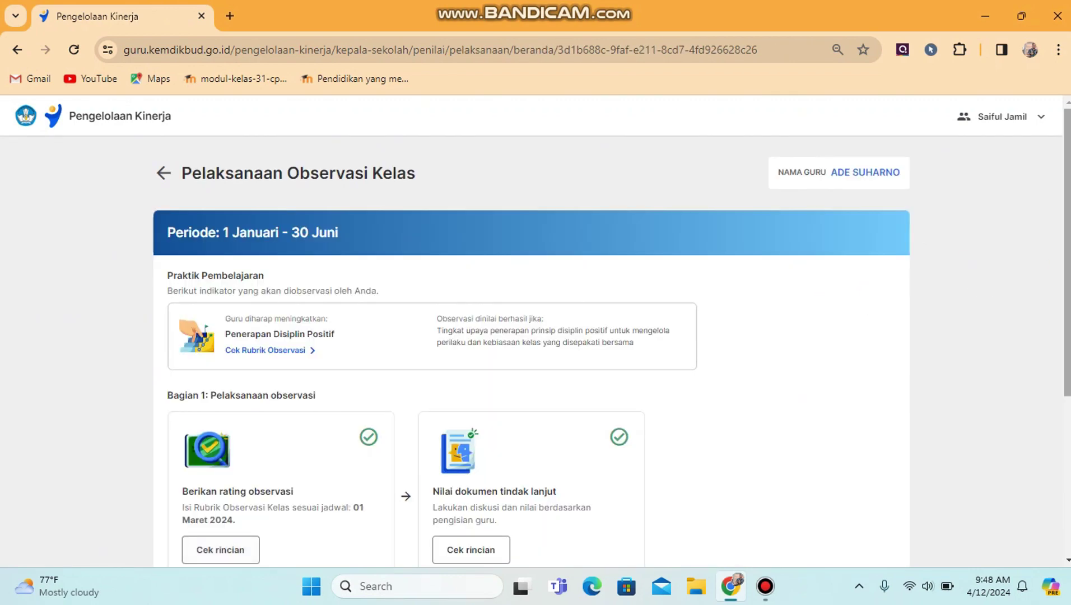
pyautogui.scroll(-5, 1054, 358)
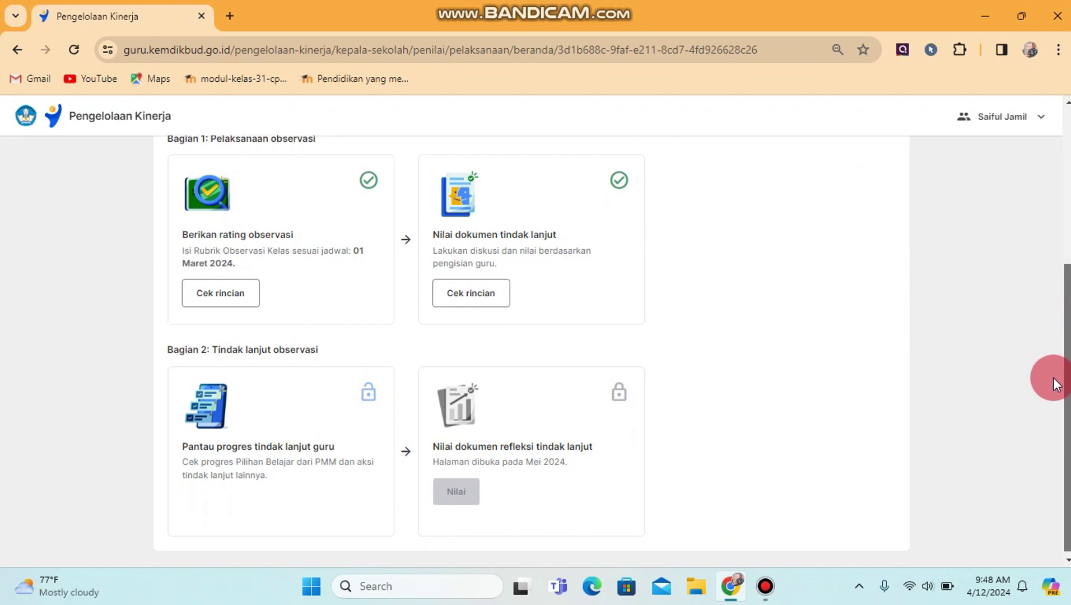
pyautogui.scroll(5, 1053, 351)
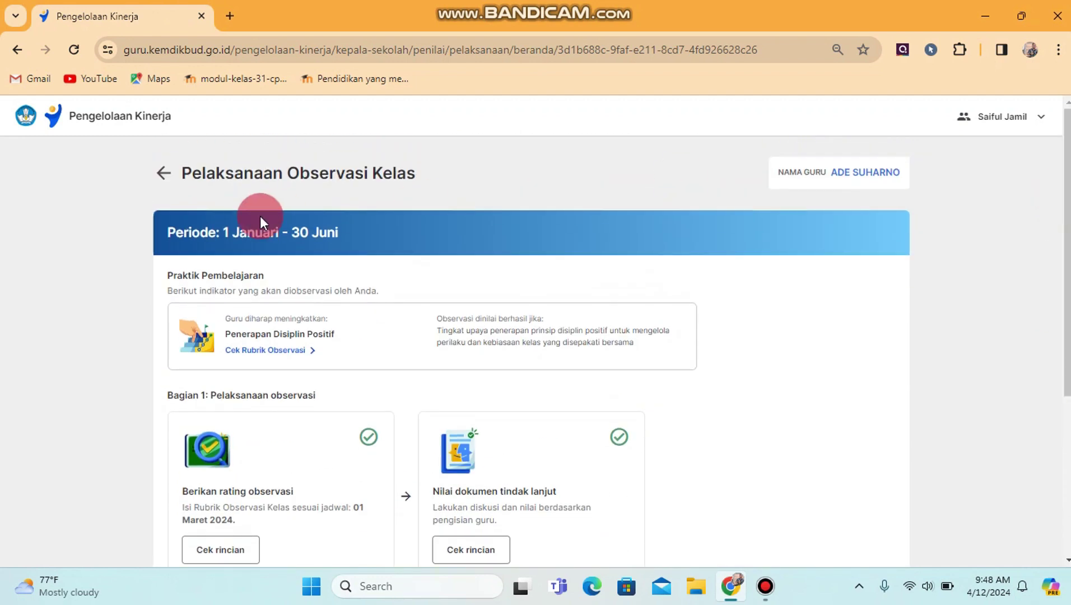
# Go back to the Penilaian Kinerja teacher list and review the Status Observasi of all teachers
pyautogui.click(162, 178)
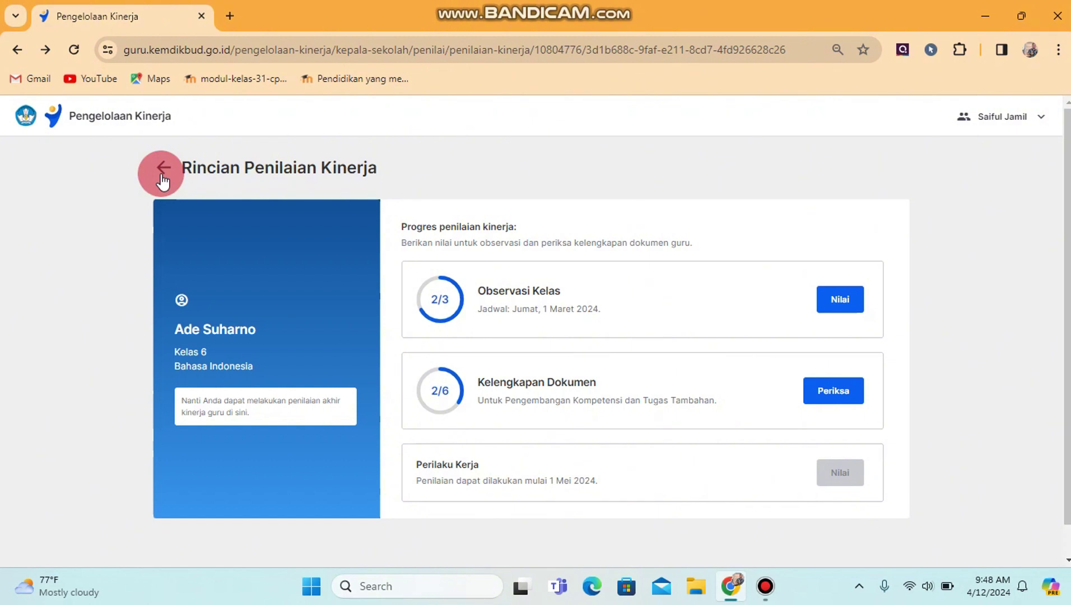
pyautogui.click(162, 178)
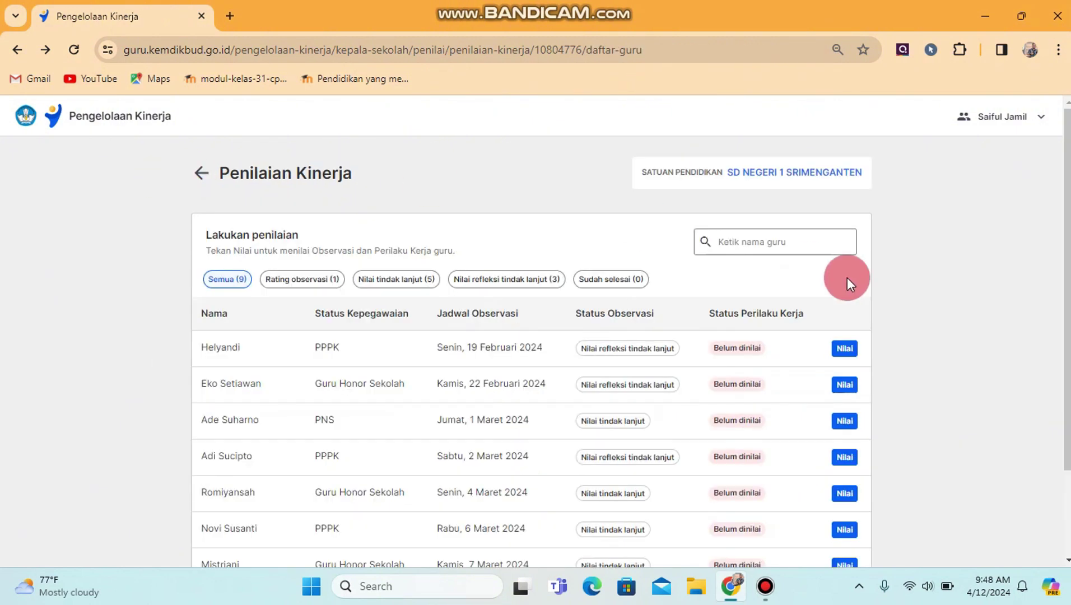
pyautogui.click(595, 345)
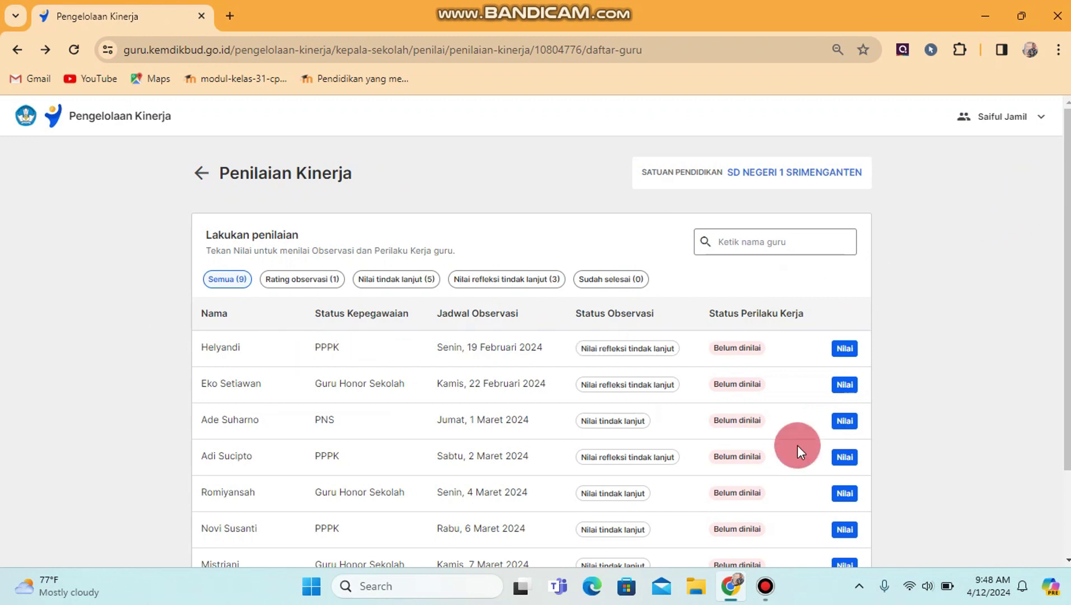
pyautogui.moveTo(1067, 364); pyautogui.dragTo(317, 524)
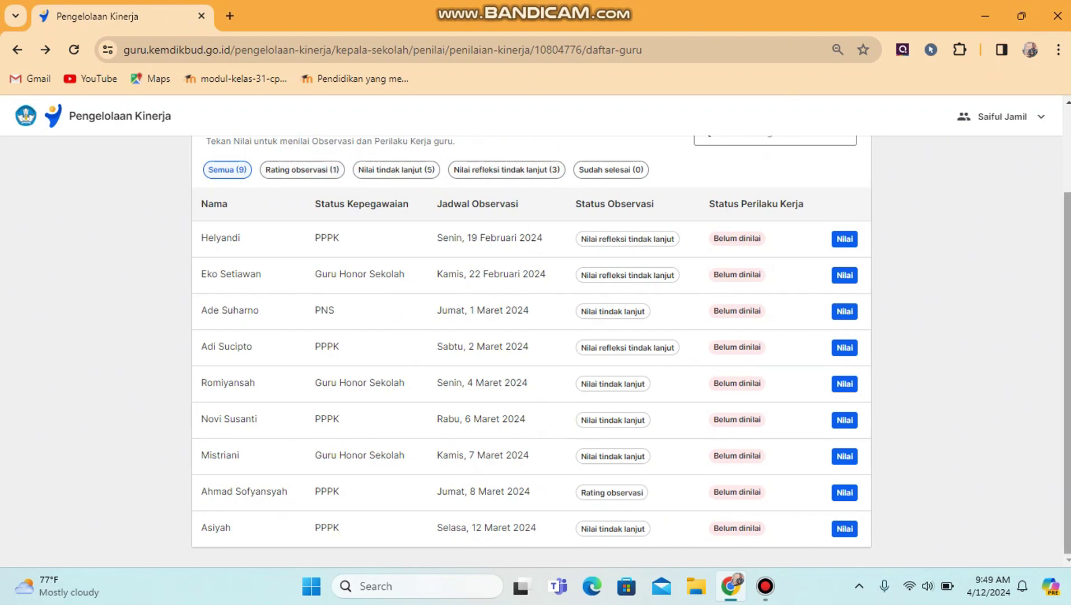
pyautogui.scroll(2, 1052, 358)
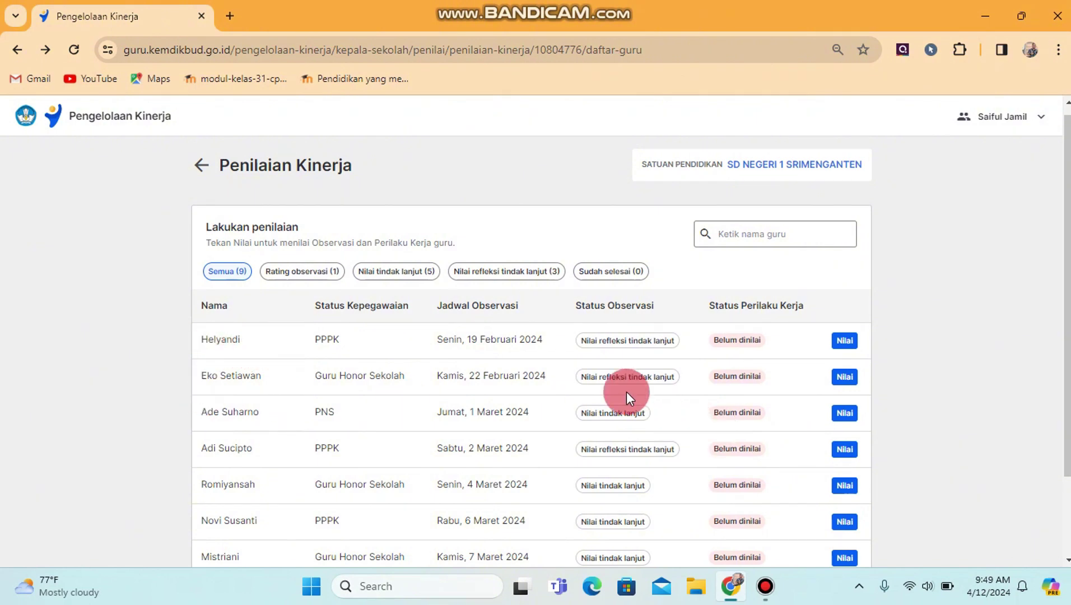
# Switch from the principal's account to a teacher's account and open the Observasi Praktik Kinerja steps
pyautogui.click(1044, 127)
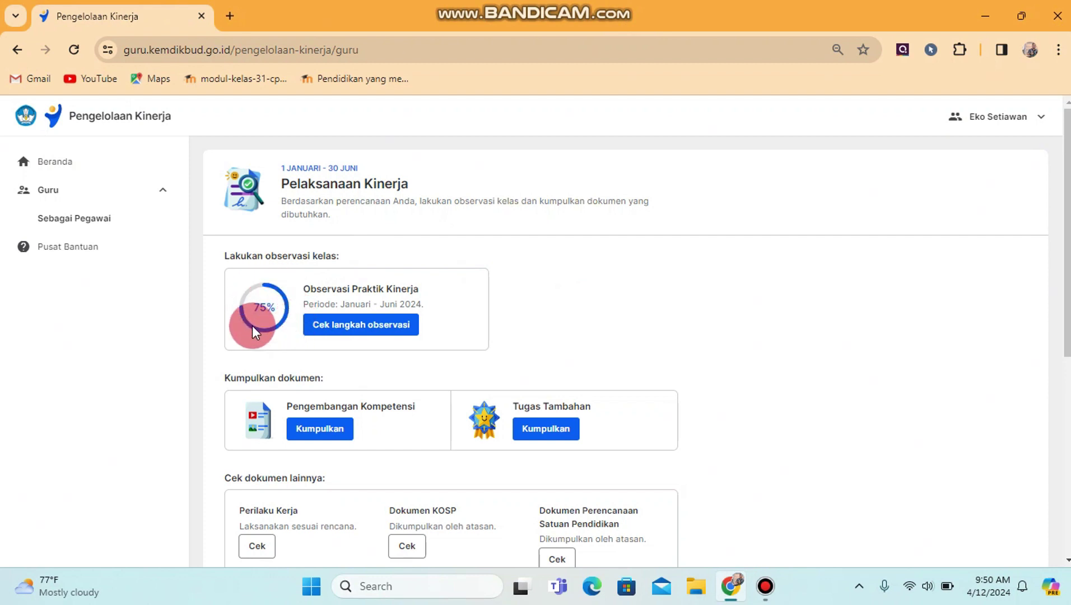
pyautogui.click(339, 327)
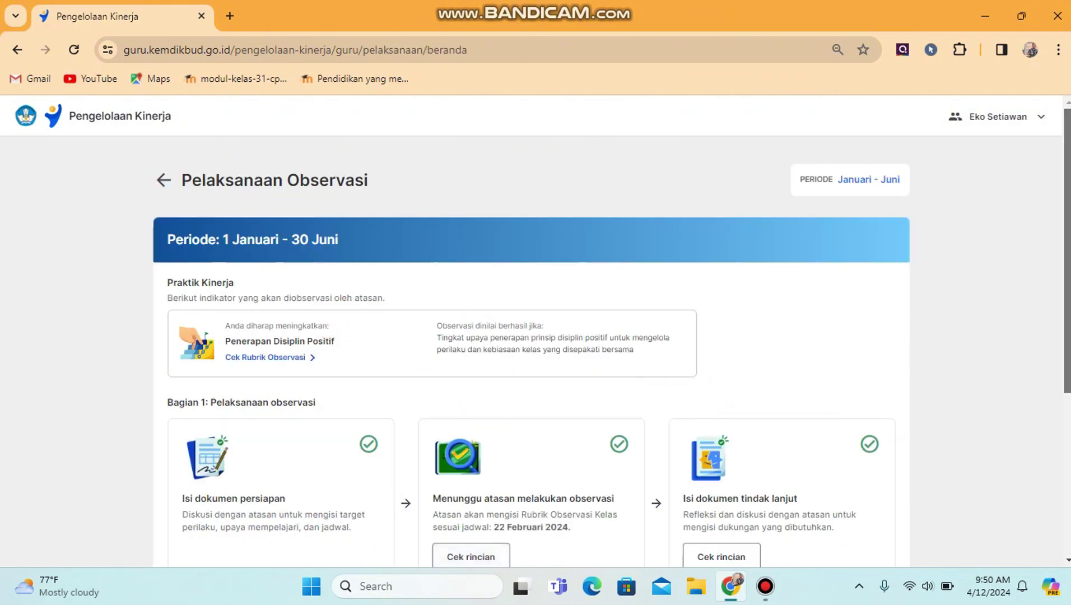
# Examine the Pelaksanaan observasi and Tindak lanjut observasi stages, including the Lakukan tindak lanjut description
pyautogui.scroll(-3, 1051, 341)
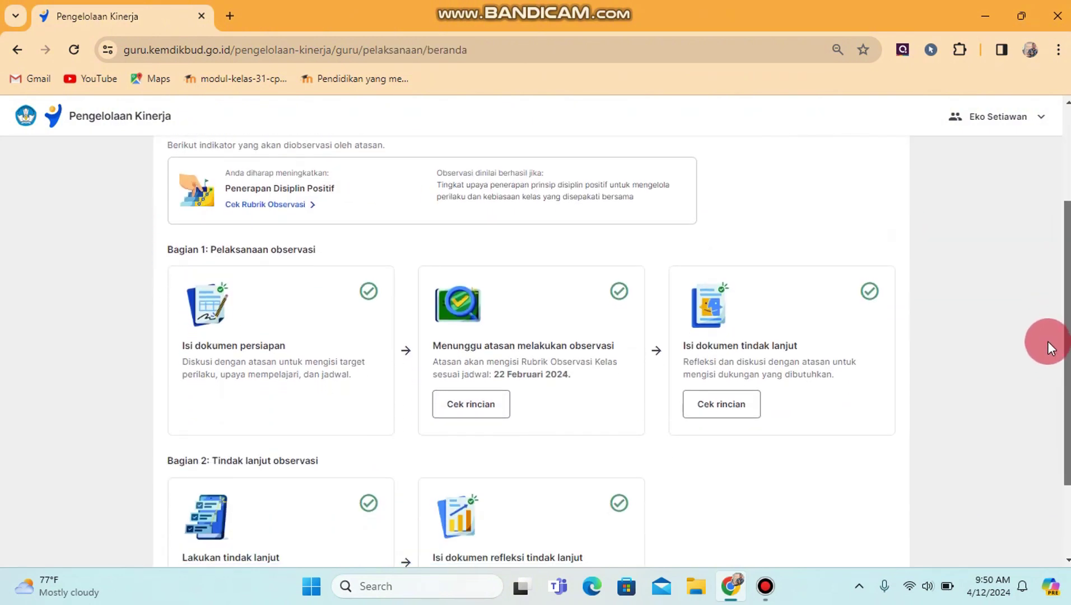
pyautogui.scroll(-1, 1047, 341)
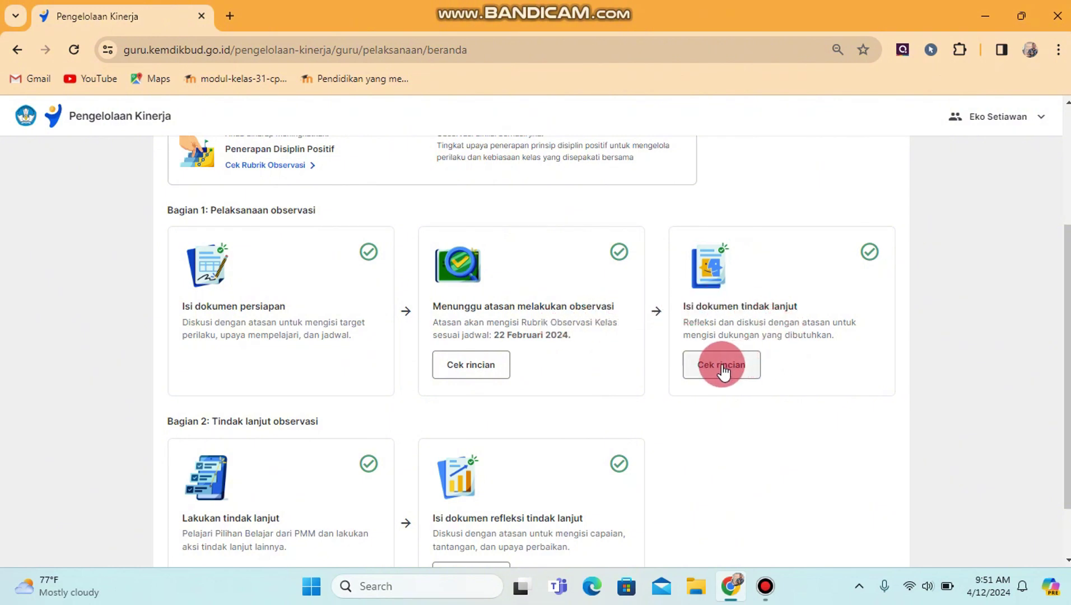
pyautogui.scroll(-1, 1067, 341)
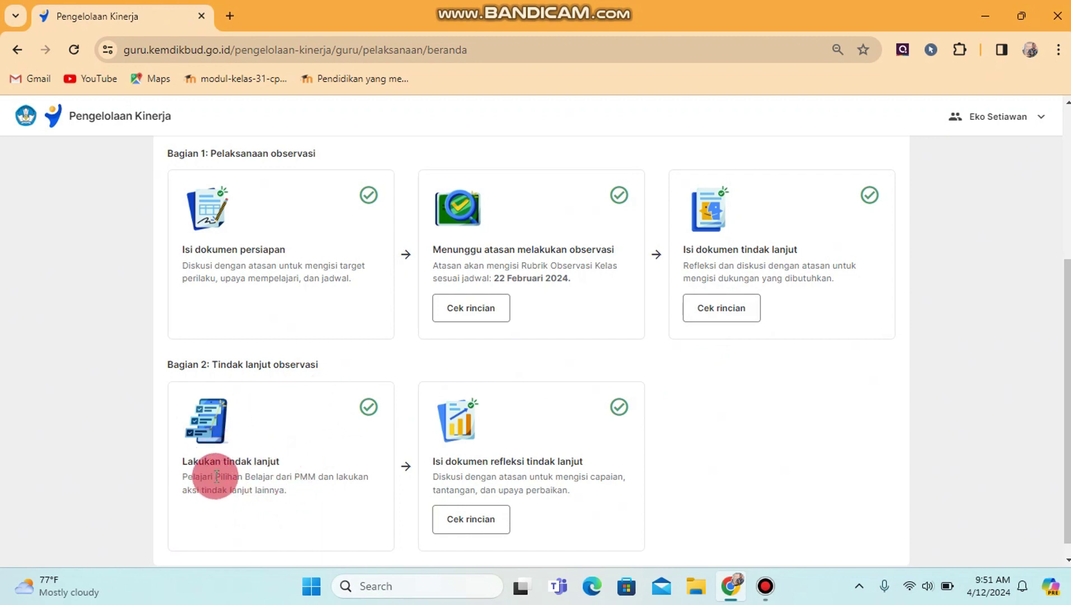
pyautogui.moveTo(217, 476); pyautogui.dragTo(287, 494)
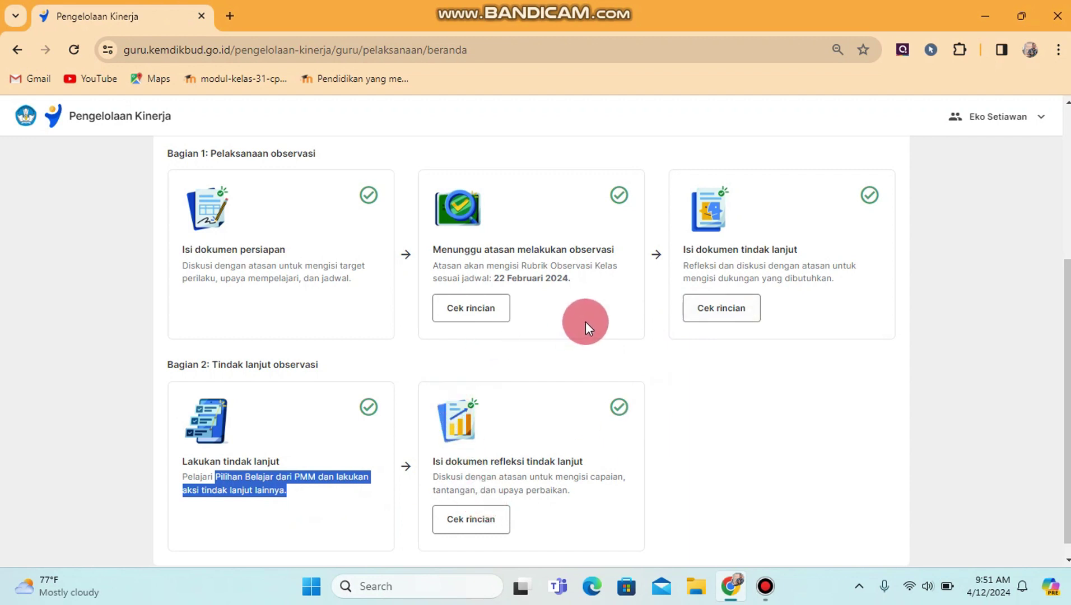
# View the details of the superior's observation stage and return to the Pelaksanaan Observasi overview
pyautogui.click(470, 324)
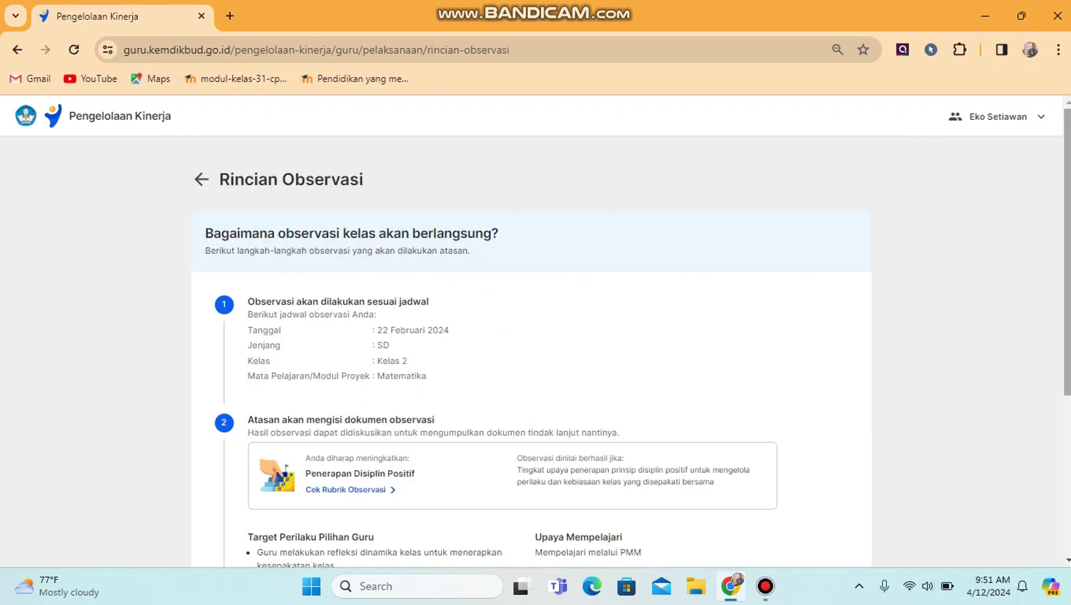
pyautogui.moveTo(1057, 282); pyautogui.dragTo(1062, 220)
pyautogui.click(199, 191)
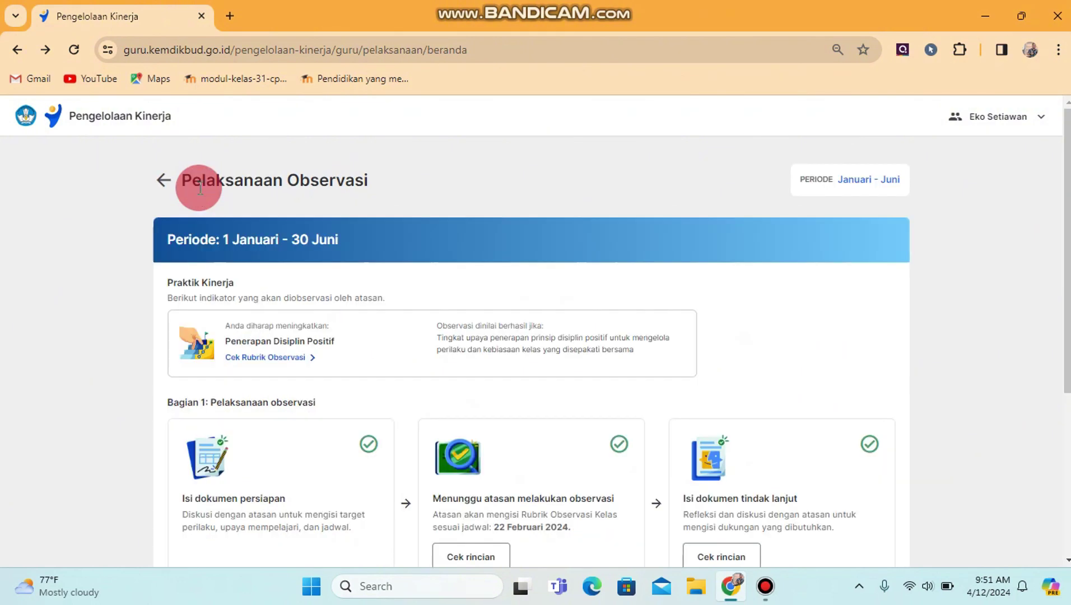
# Open the details of Isi dokumen tindak lanjut, review the superior's ratings and recommendations, and continue to the discussion form
pyautogui.click(907, 433)
pyautogui.click(1059, 408)
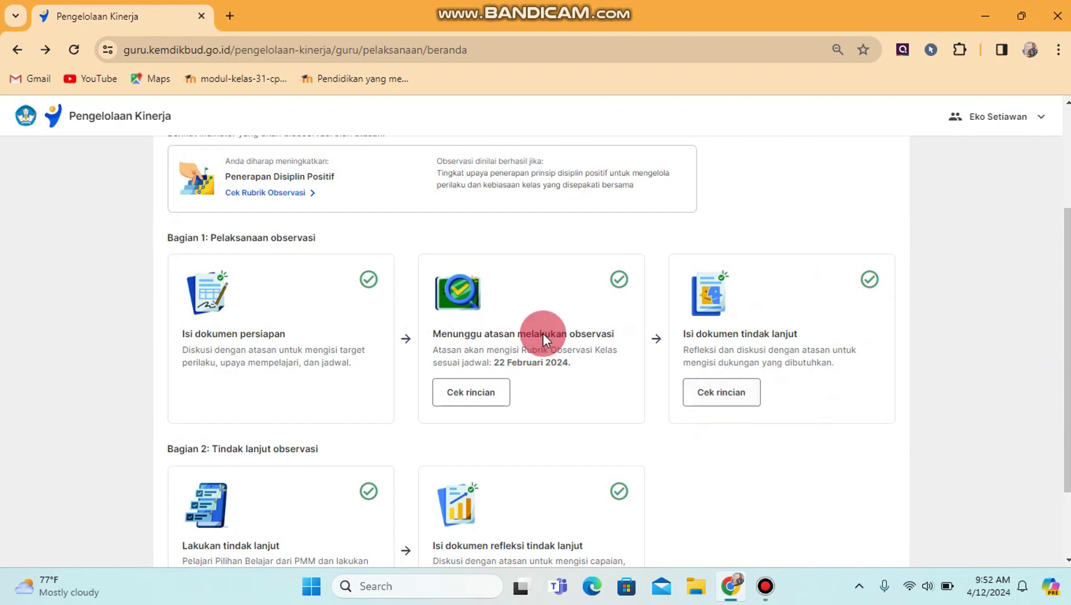
pyautogui.click(733, 399)
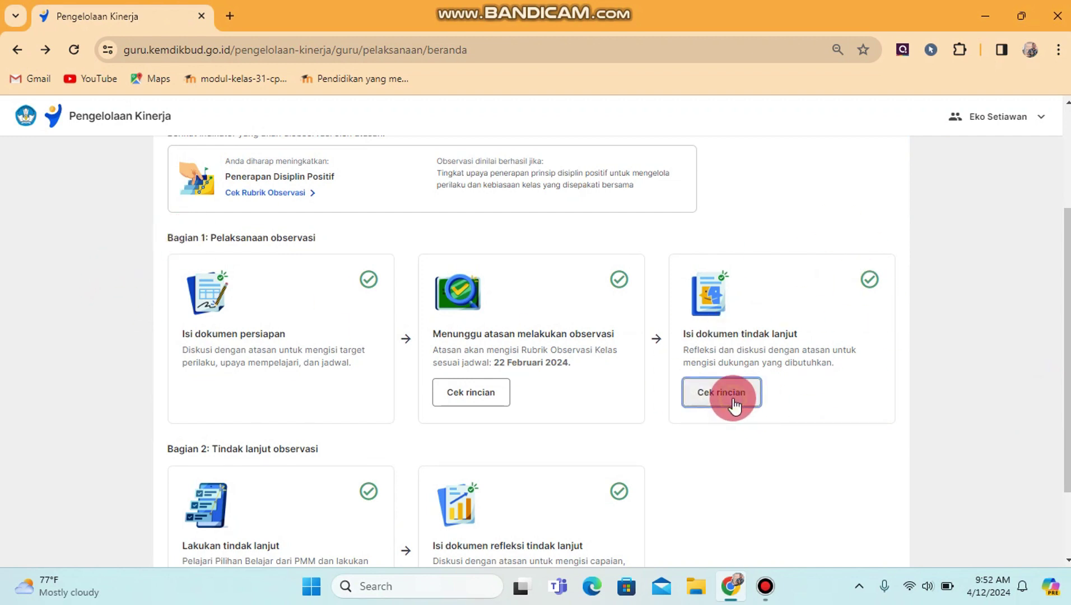
pyautogui.scroll(-3, 1052, 419)
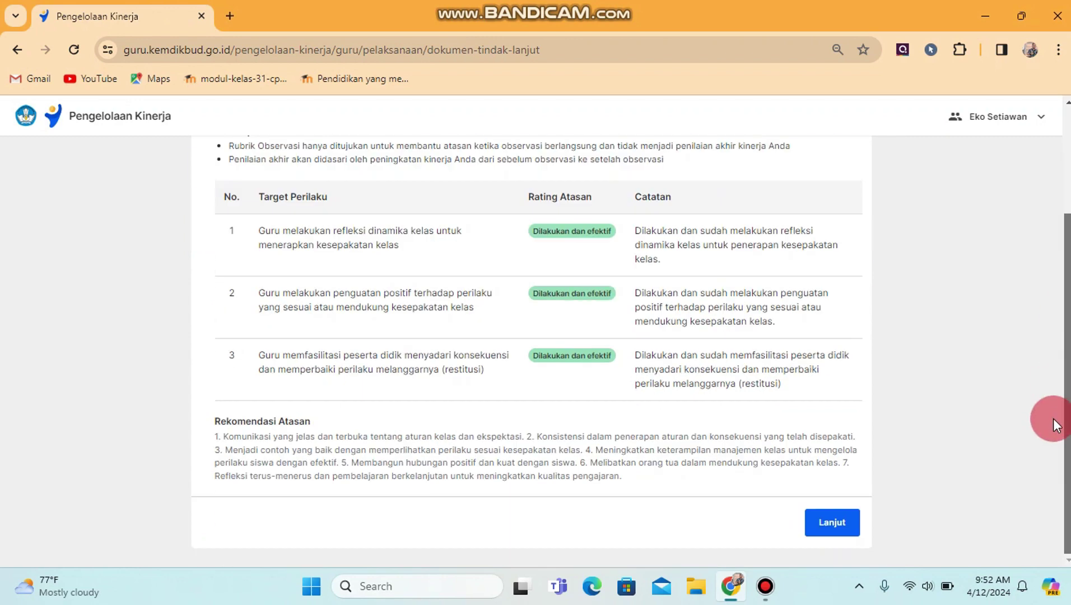
pyautogui.click(837, 529)
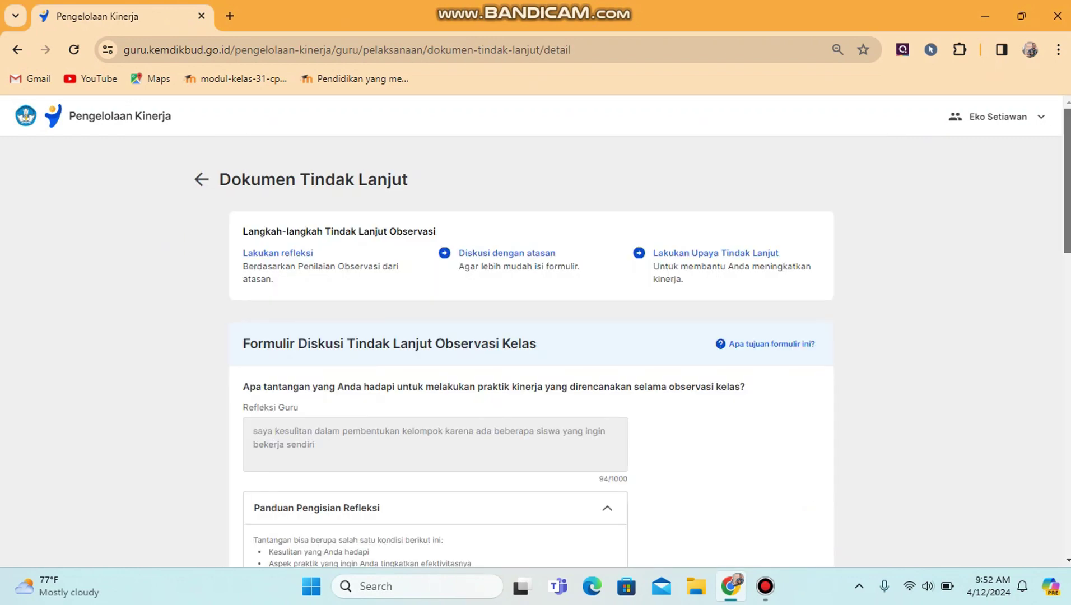
# Read through the Formulir Diskusi Tindak Lanjut Observasi Kelas to its end
pyautogui.scroll(-5, 1056, 332)
pyautogui.moveTo(1056, 331); pyautogui.dragTo(1055, 581)
pyautogui.click(423, 364)
pyautogui.click(423, 306)
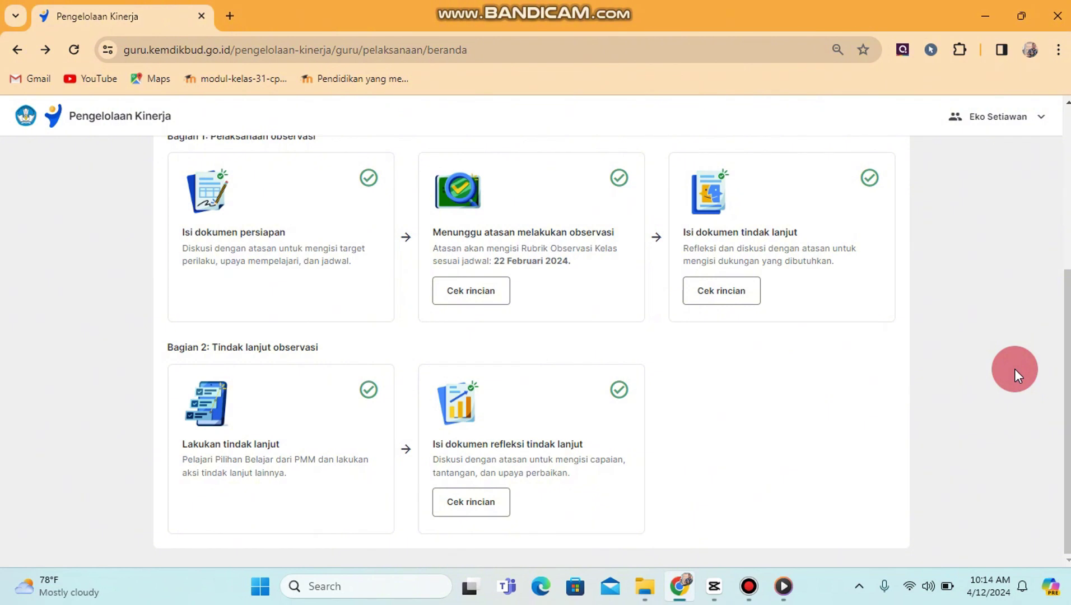
# Open the details of Isi dokumen refleksi tindak lanjut and read through the teacher's reflection answers
pyautogui.click(468, 506)
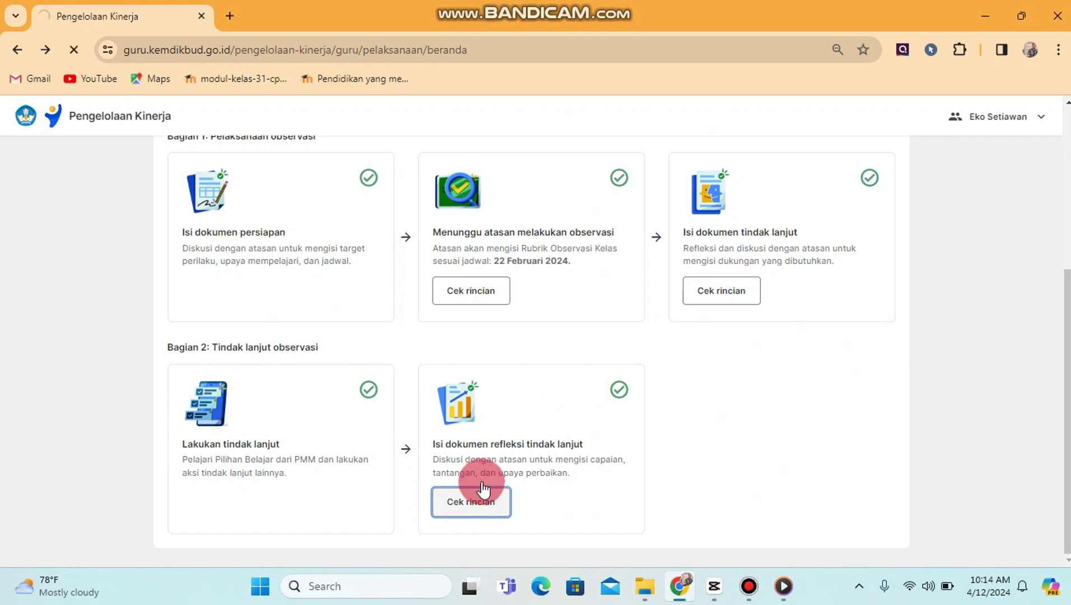
pyautogui.click(861, 267)
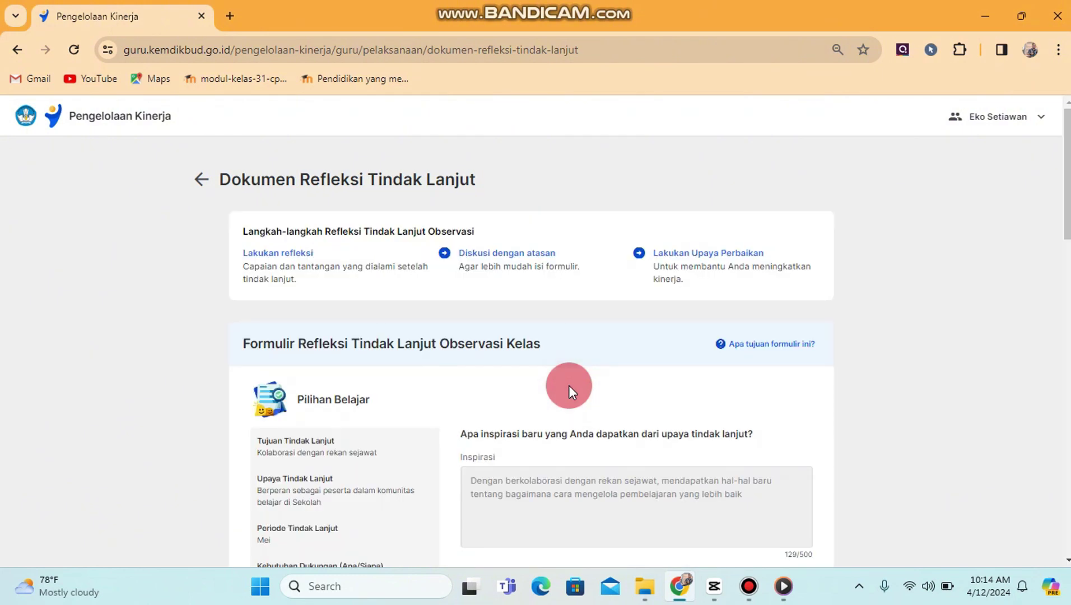
pyautogui.scroll(-3, 1058, 172)
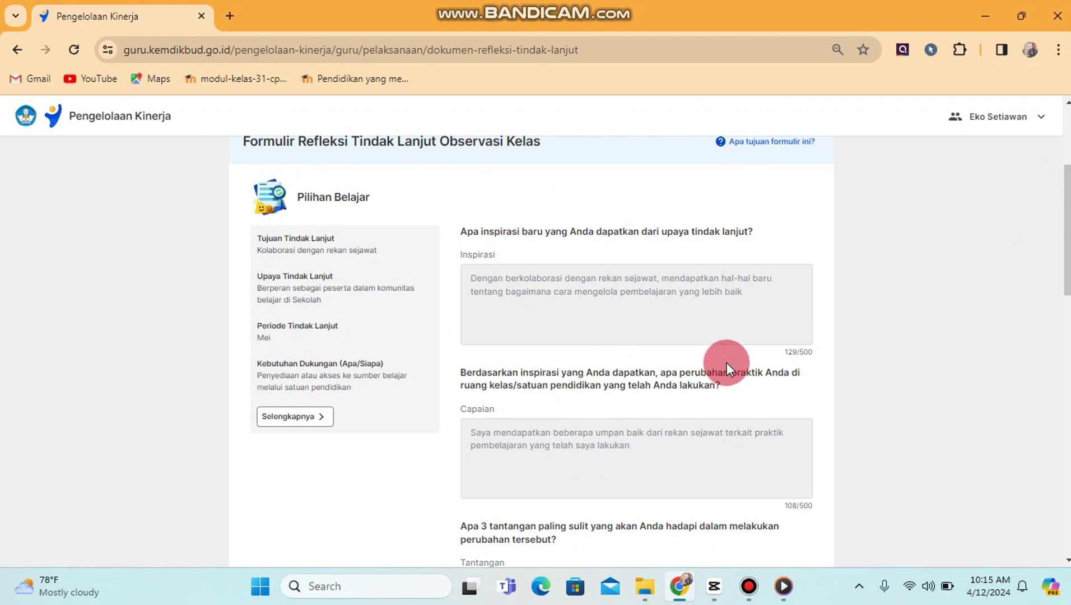
pyautogui.scroll(-1, 1061, 258)
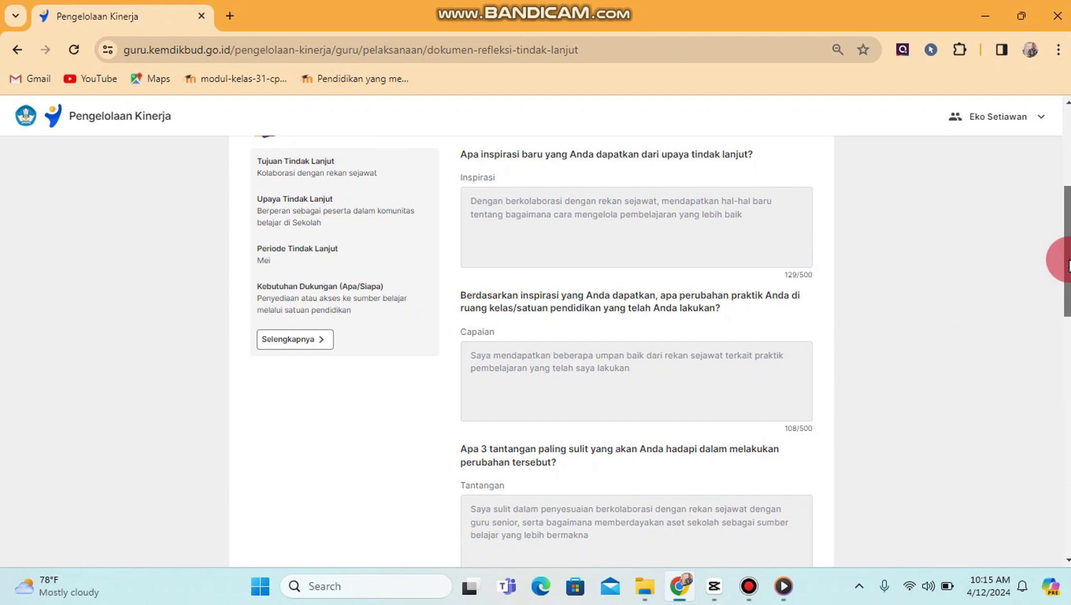
pyautogui.scroll(-1, 1068, 269)
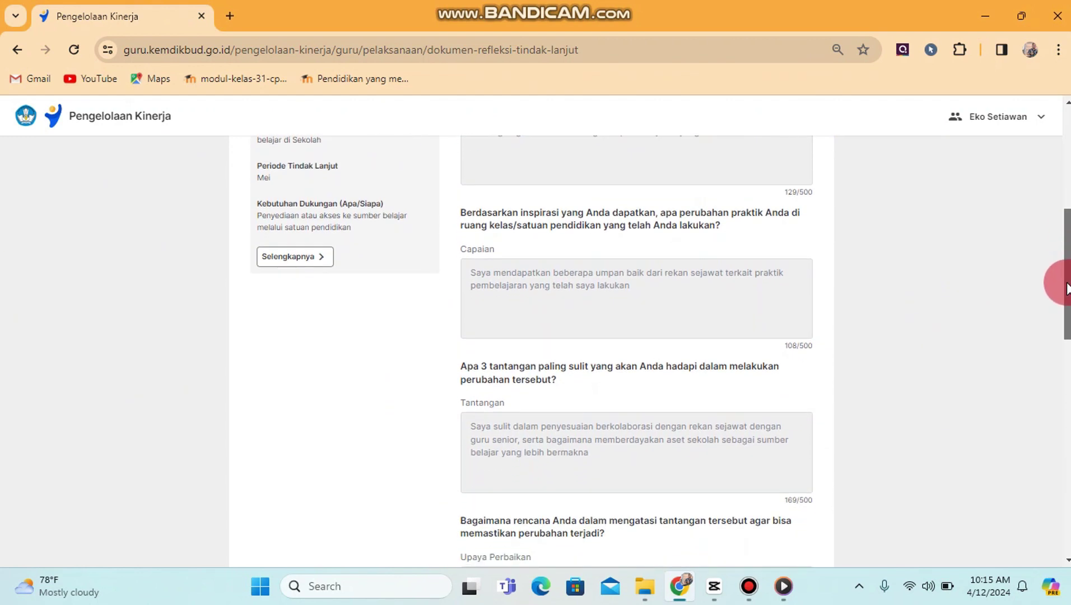
pyautogui.moveTo(1067, 289); pyautogui.dragTo(1053, 582)
pyautogui.click(766, 492)
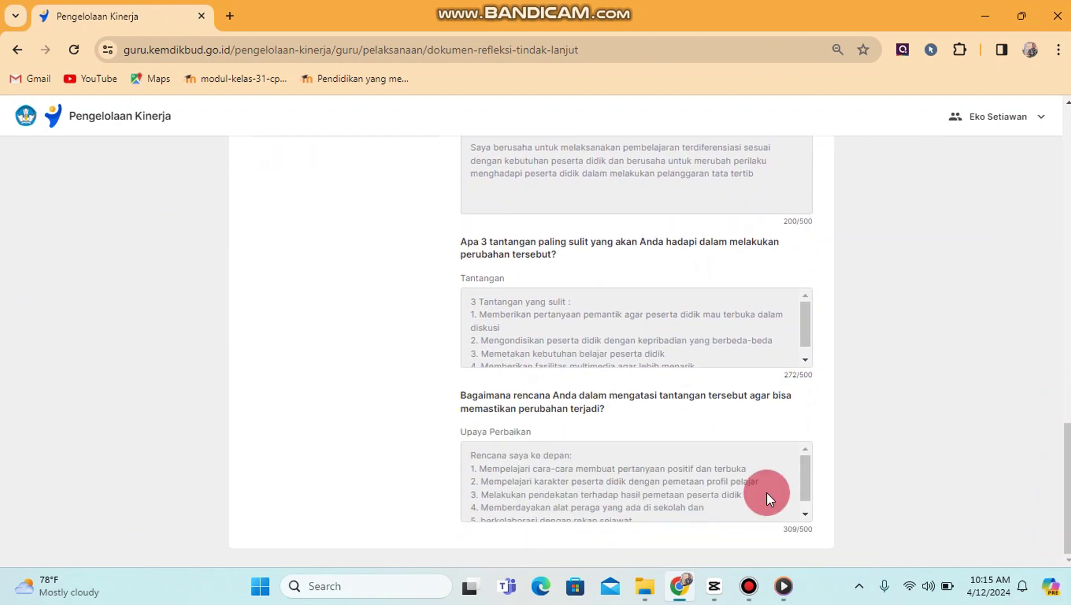
# Log out of the teacher's account from the Dokumen Refleksi Tindak Lanjut page
pyautogui.moveTo(1037, 468); pyautogui.dragTo(1020, 127)
pyautogui.click(1021, 128)
pyautogui.click(896, 203)
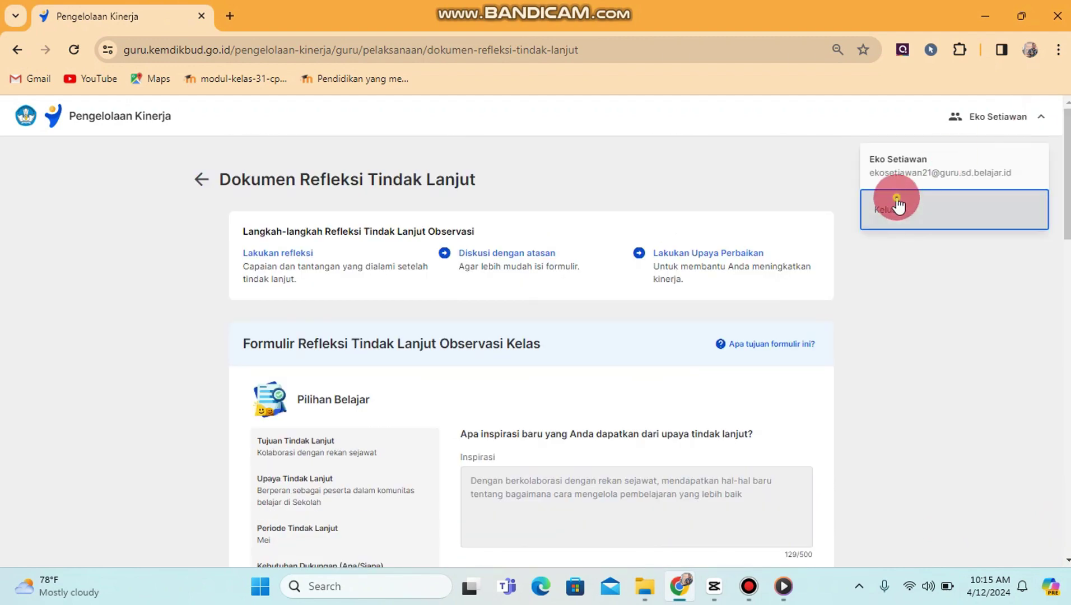